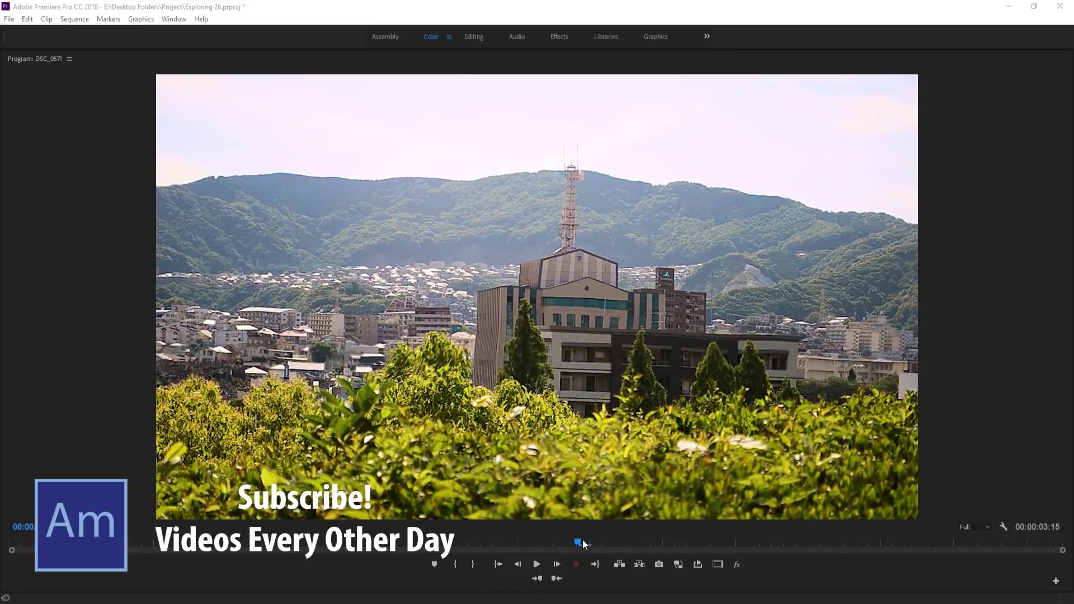
# Step: Scrub and play back the finished DSC_0571 town clip in the maximized Program Monitor
pyautogui.moveTo(582, 541); pyautogui.dragTo(2, 521)
pyautogui.press('space')
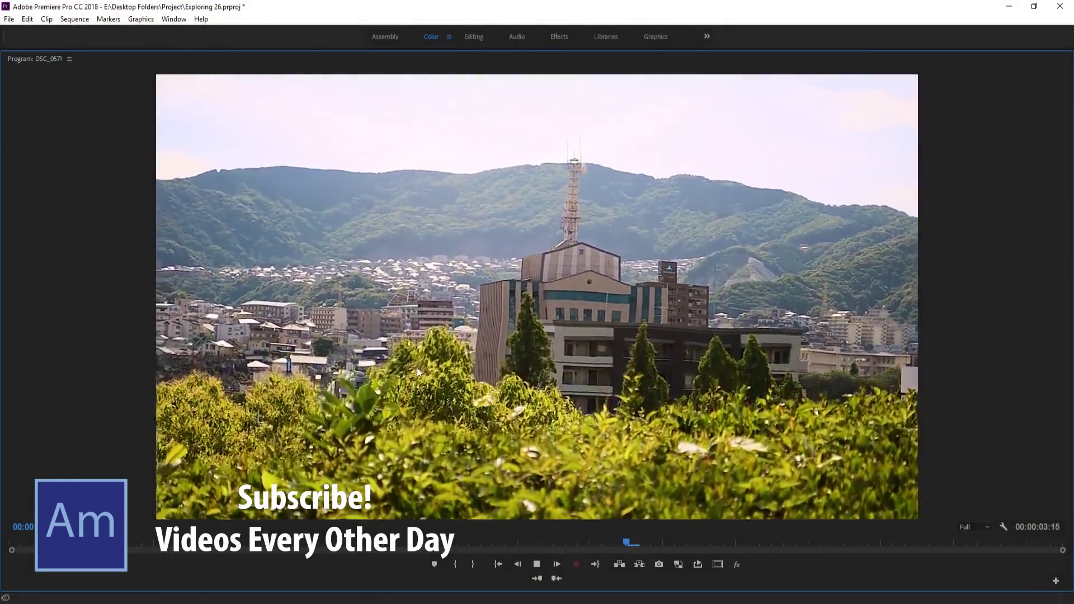
pyautogui.press('space')
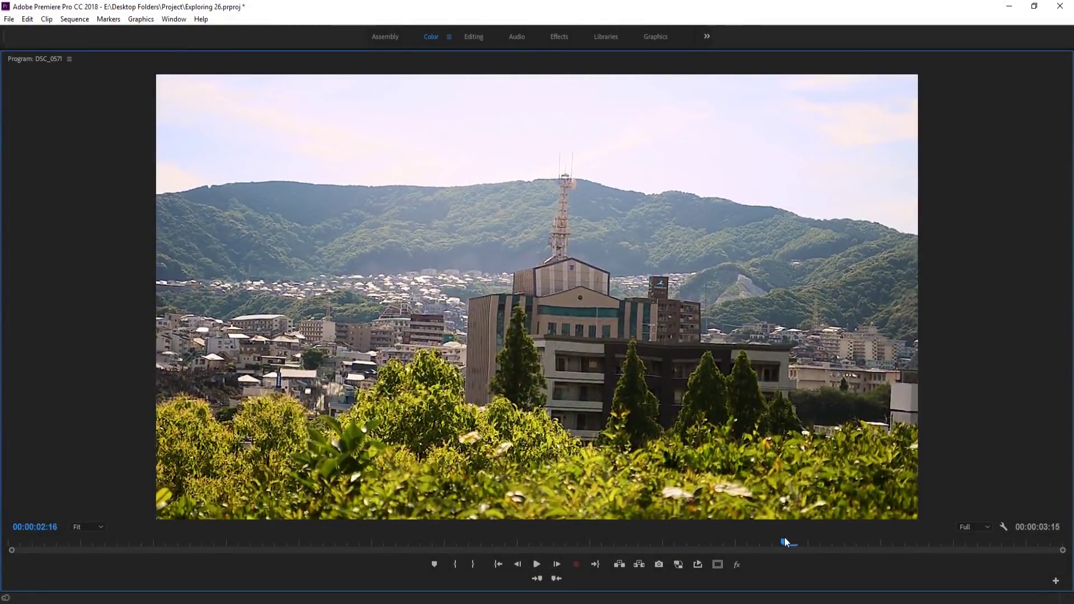
pyautogui.moveTo(783, 541); pyautogui.dragTo(48, 556)
pyautogui.press('space')
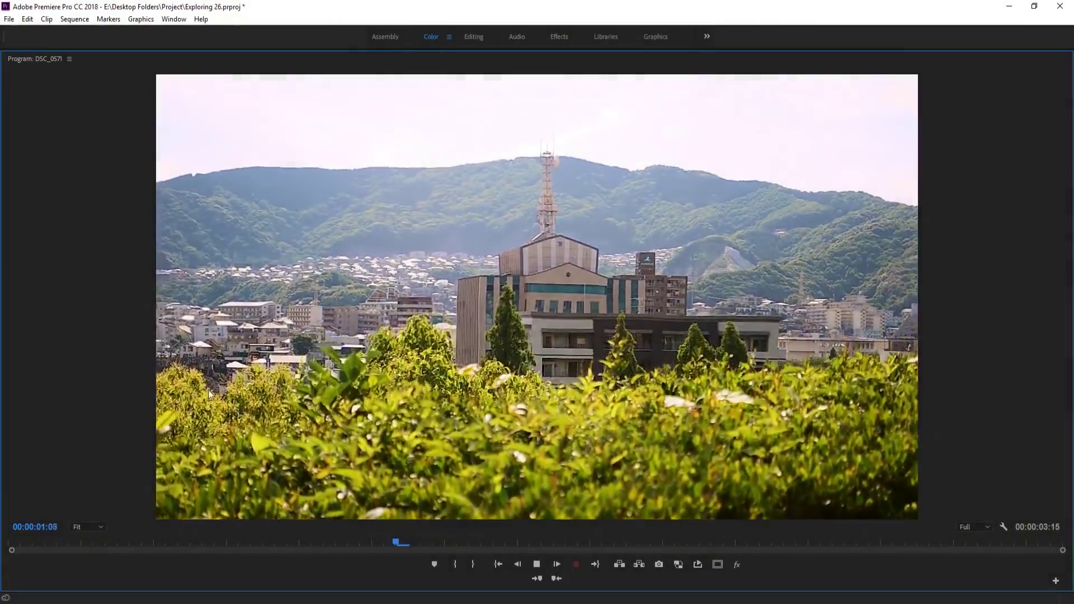
pyautogui.press('space')
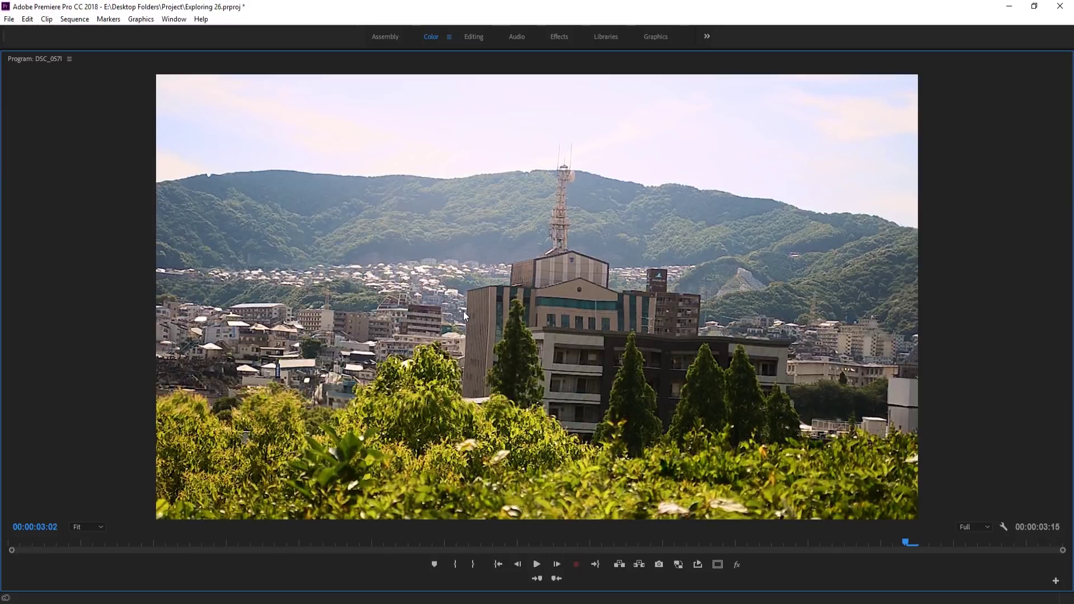
# Step: Restore the full workspace with ` and review the timeline, returning the playhead to the start
pyautogui.press('`')
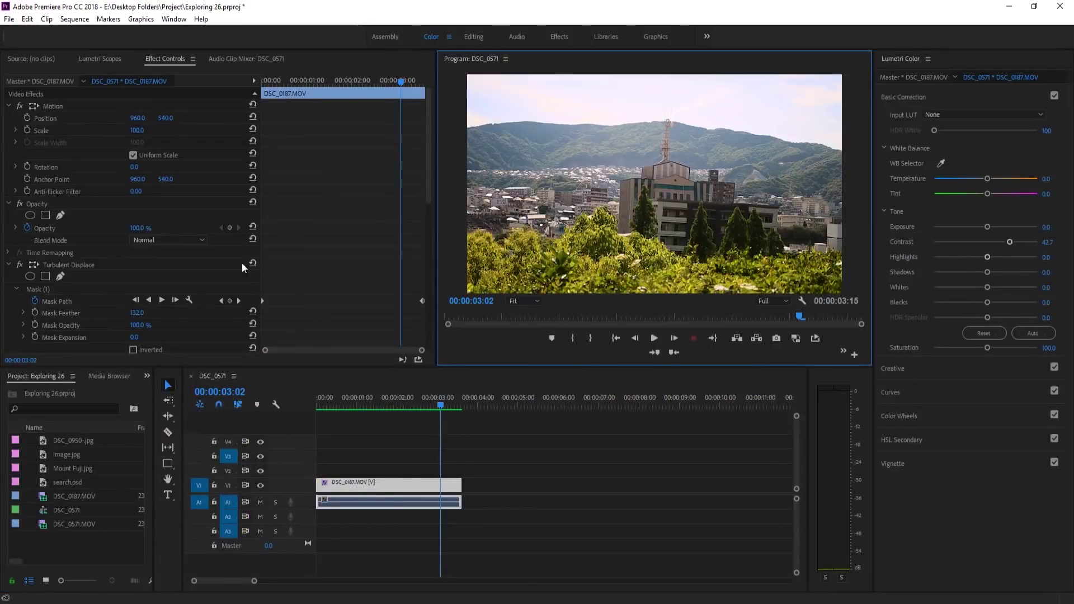
pyautogui.click(425, 404)
pyautogui.press('Home')
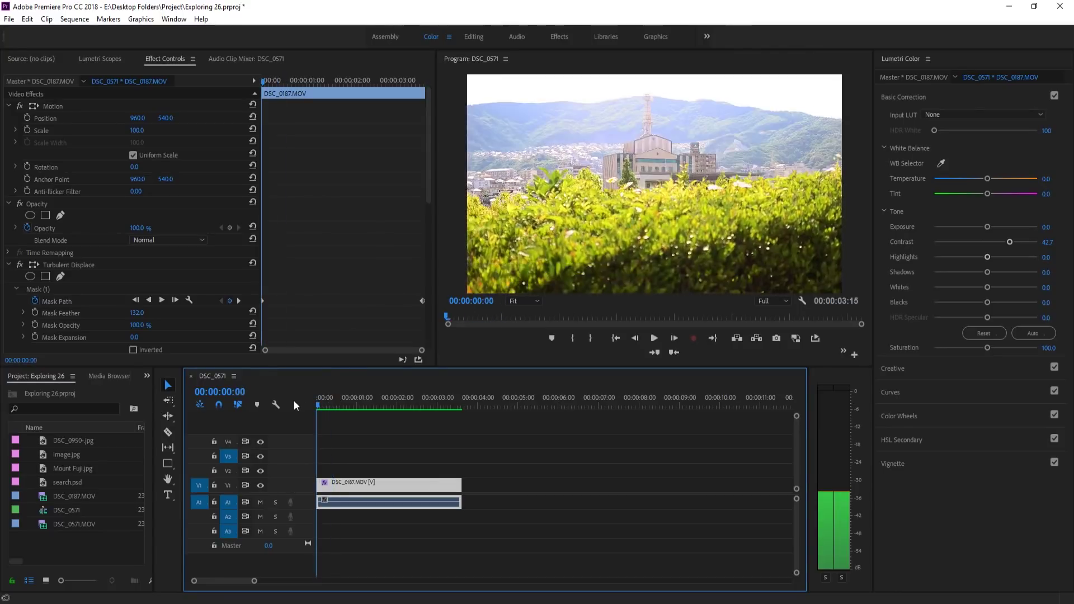
pyautogui.moveTo(321, 400); pyautogui.dragTo(372, 402)
pyautogui.press('Home')
# Step: Create Sequence 01 via File > New > Sequence, accepting the default settings
pyautogui.click(9, 19)
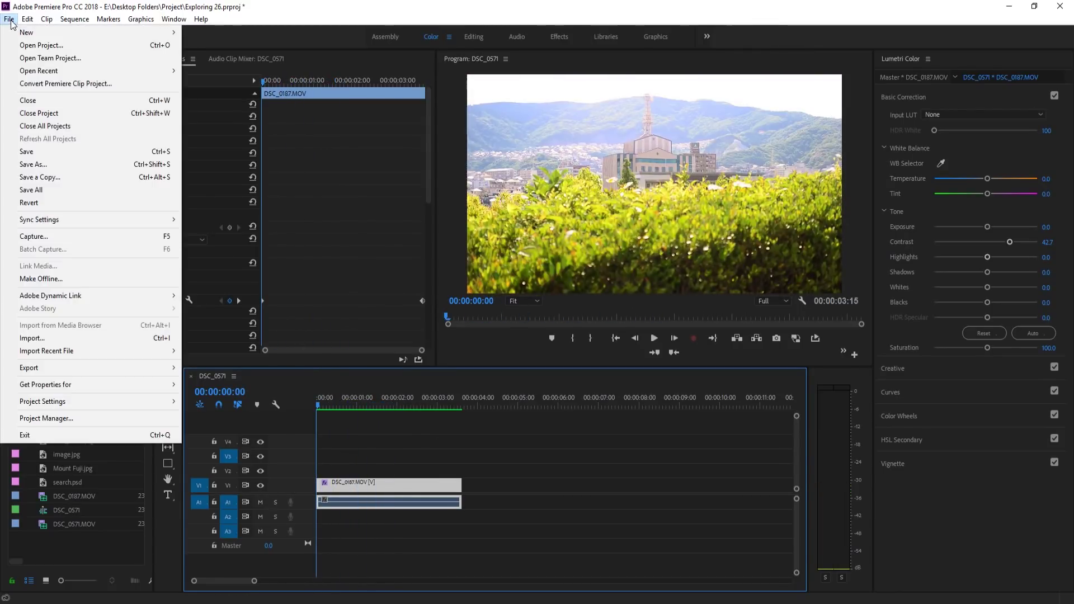
pyautogui.moveTo(139, 32)
pyautogui.click(259, 58)
pyautogui.click(628, 497)
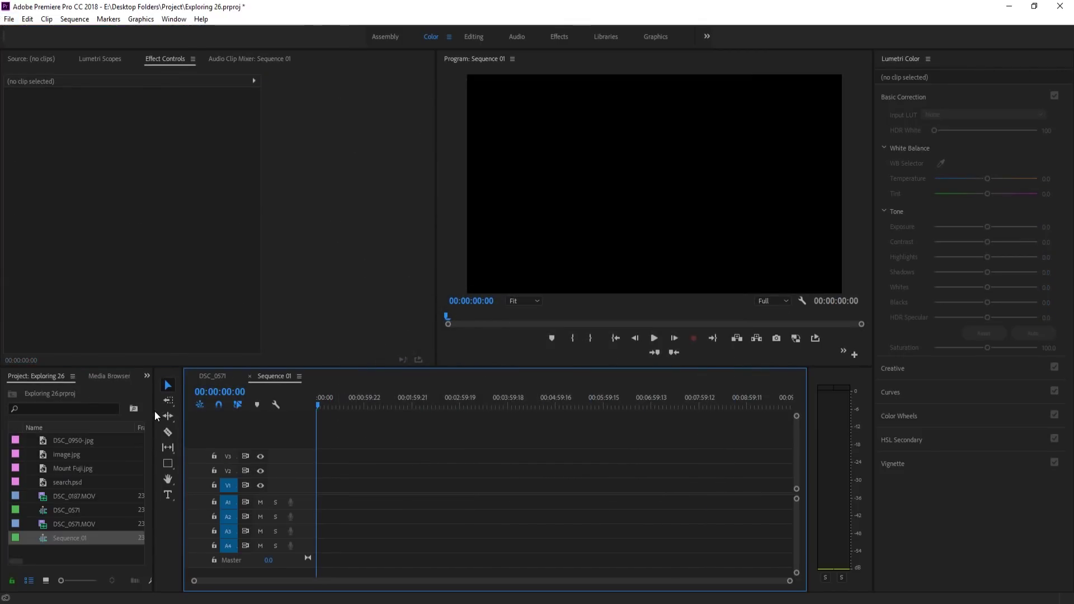
# Step: Replace the DSC_0571 clip on V1 with DSC_0187.MOV at the start of Sequence 01
pyautogui.click(88, 497)
pyautogui.moveTo(80, 526); pyautogui.dragTo(326, 464)
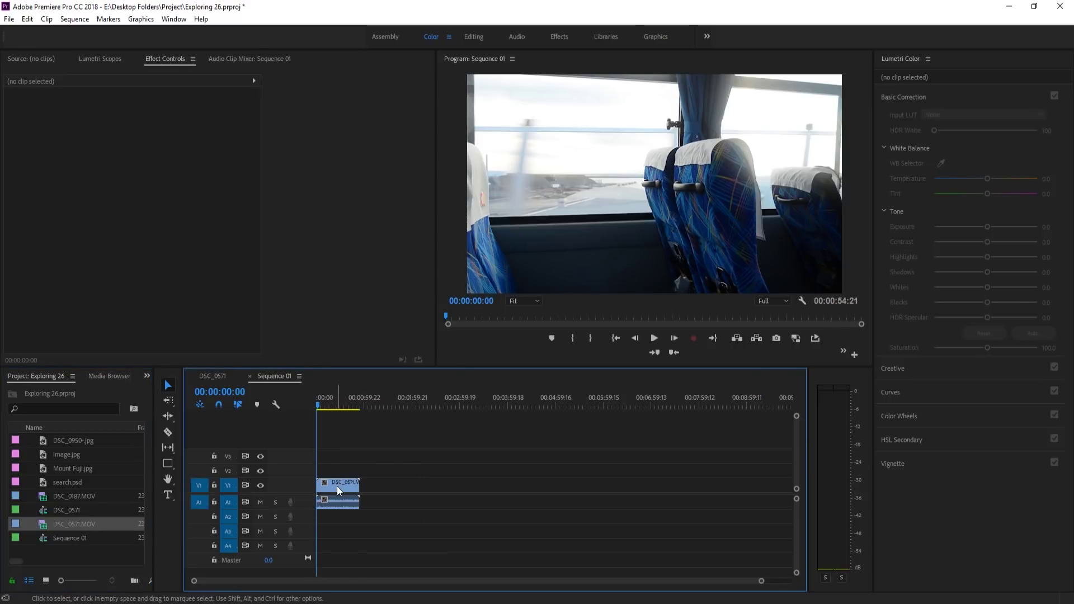
pyautogui.click(336, 486)
pyautogui.press('Delete')
pyautogui.moveTo(77, 498); pyautogui.dragTo(312, 503)
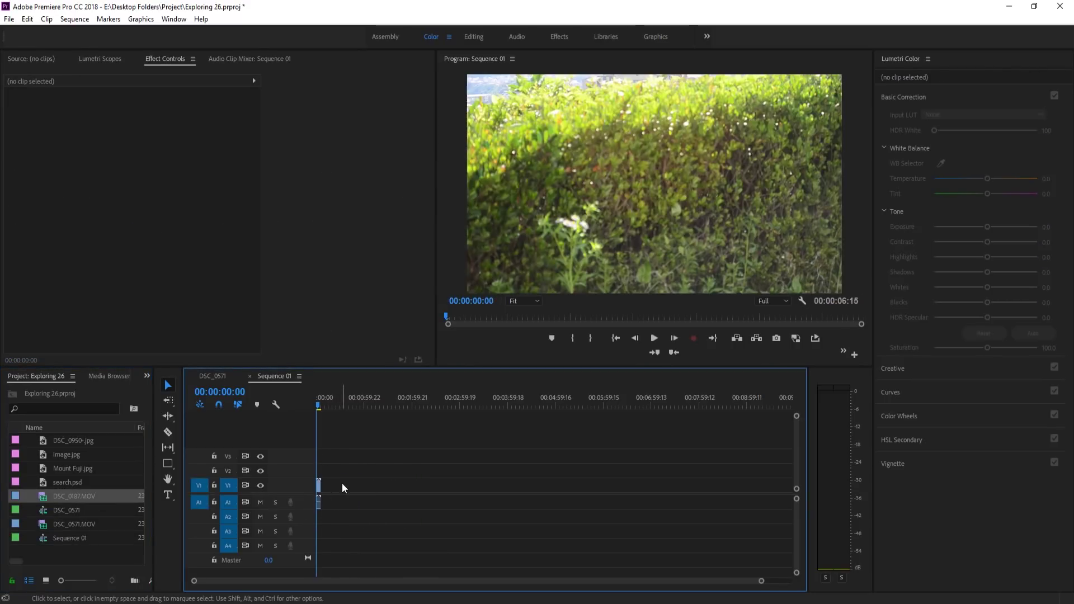
pyautogui.press('=')
pyautogui.press('=')
pyautogui.press('=')
pyautogui.press('=')
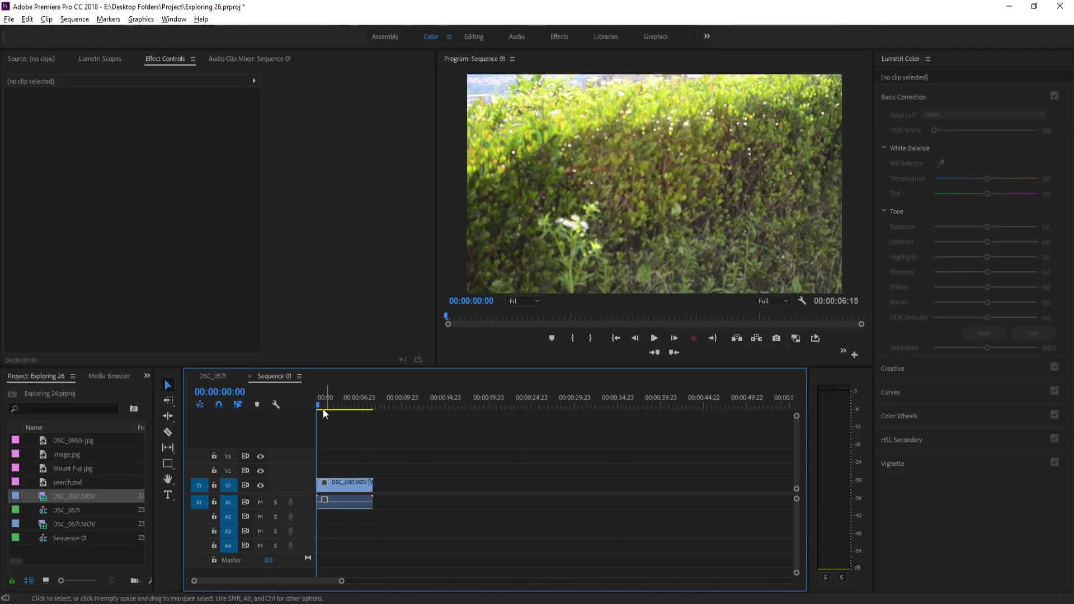
# Step: Trim DSC_0187's head and tail and close the leading gap, leaving a 00:00:03:21 sequence
pyautogui.moveTo(318, 407); pyautogui.dragTo(331, 407)
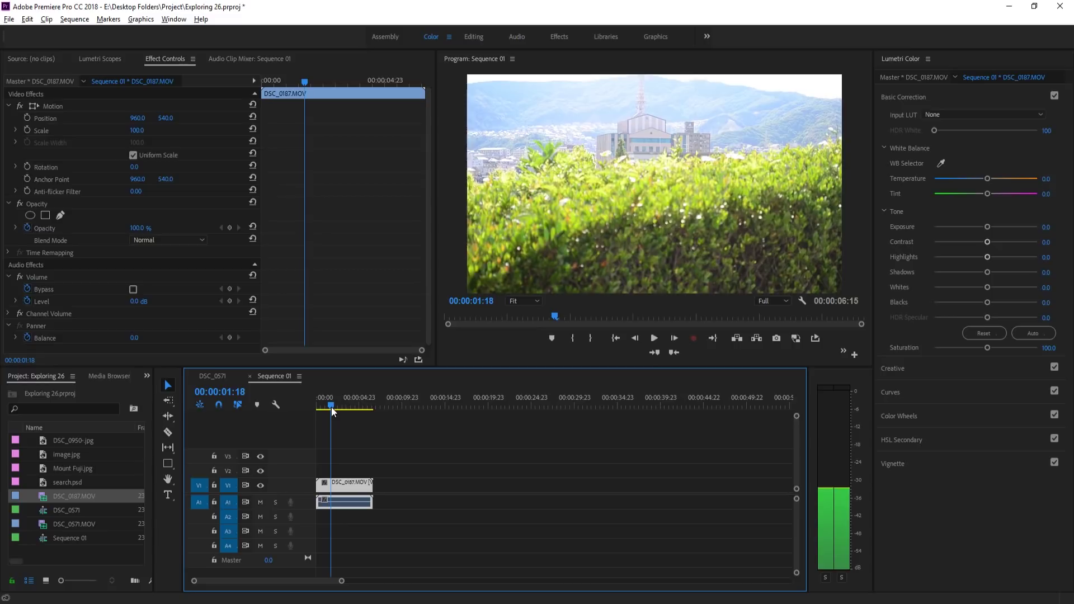
pyautogui.moveTo(318, 486); pyautogui.dragTo(331, 486)
pyautogui.moveTo(343, 408); pyautogui.dragTo(364, 406)
pyautogui.moveTo(372, 486); pyautogui.dragTo(359, 487)
pyautogui.click(324, 486)
pyautogui.press('Delete')
pyautogui.press('Home')
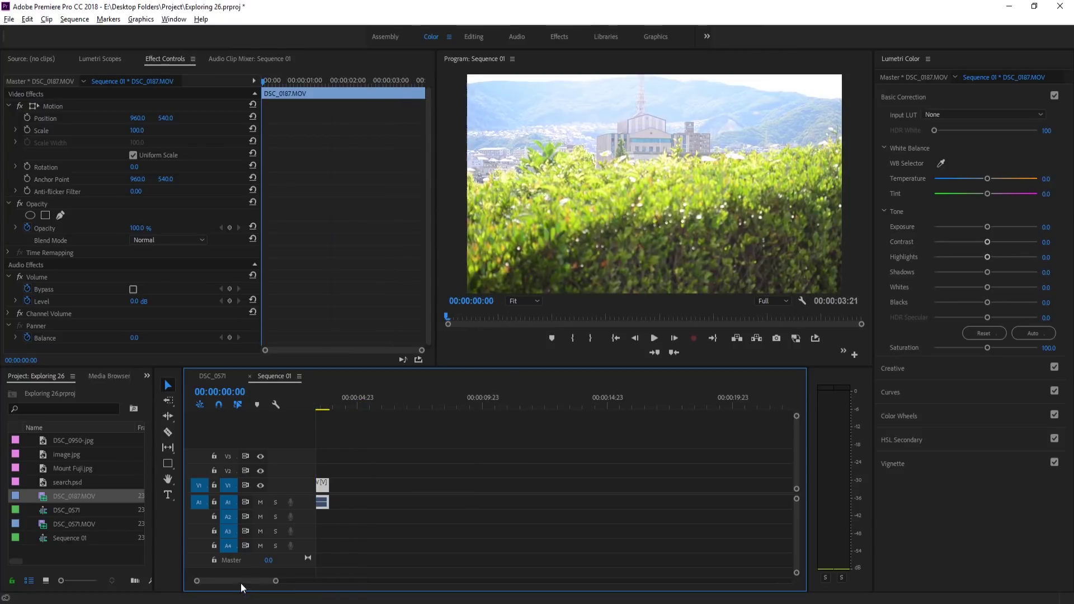
# Step: Set Lumetri Basic Correction to Temperature 31.9, Contrast 53.5 and Whites -15.7, then review
pyautogui.scroll(3, 240, 583)
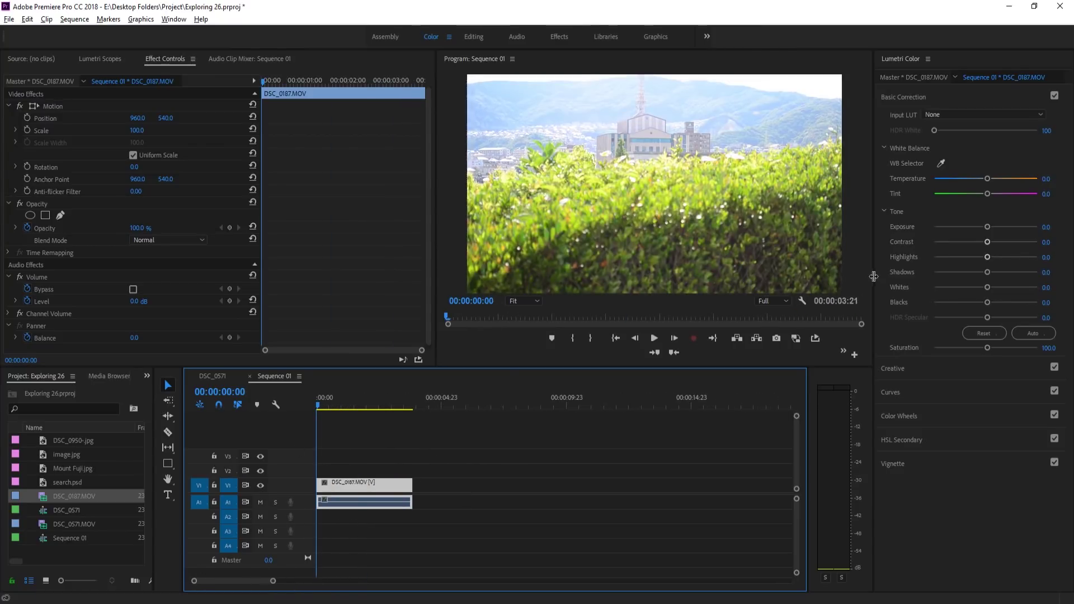
pyautogui.moveTo(988, 177); pyautogui.dragTo(1003, 179)
pyautogui.moveTo(988, 242); pyautogui.dragTo(1011, 242)
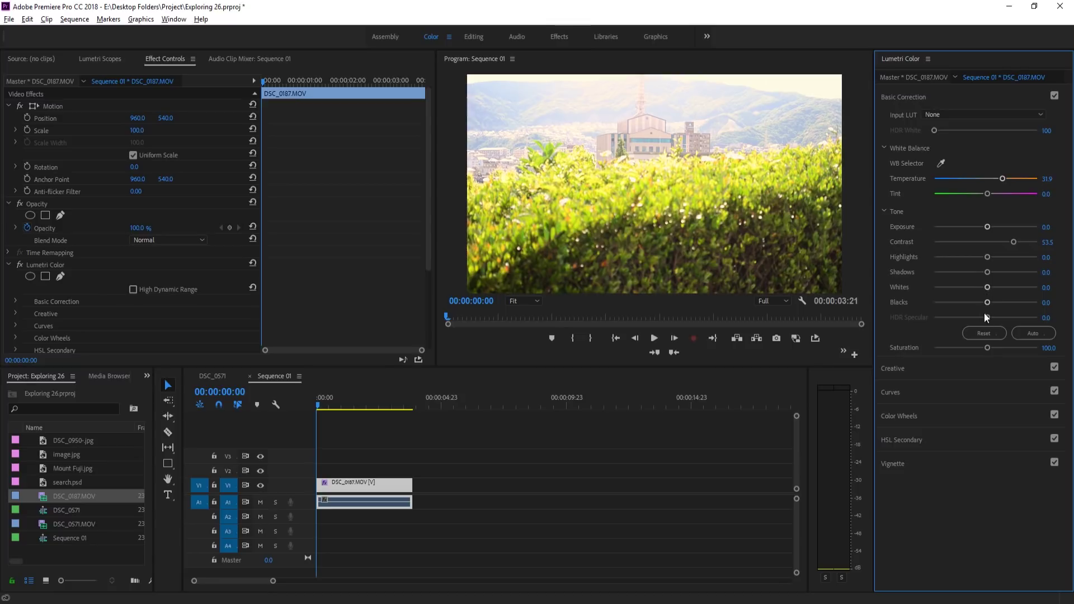
pyautogui.moveTo(988, 287); pyautogui.dragTo(977, 288)
pyautogui.moveTo(337, 403); pyautogui.dragTo(257, 434)
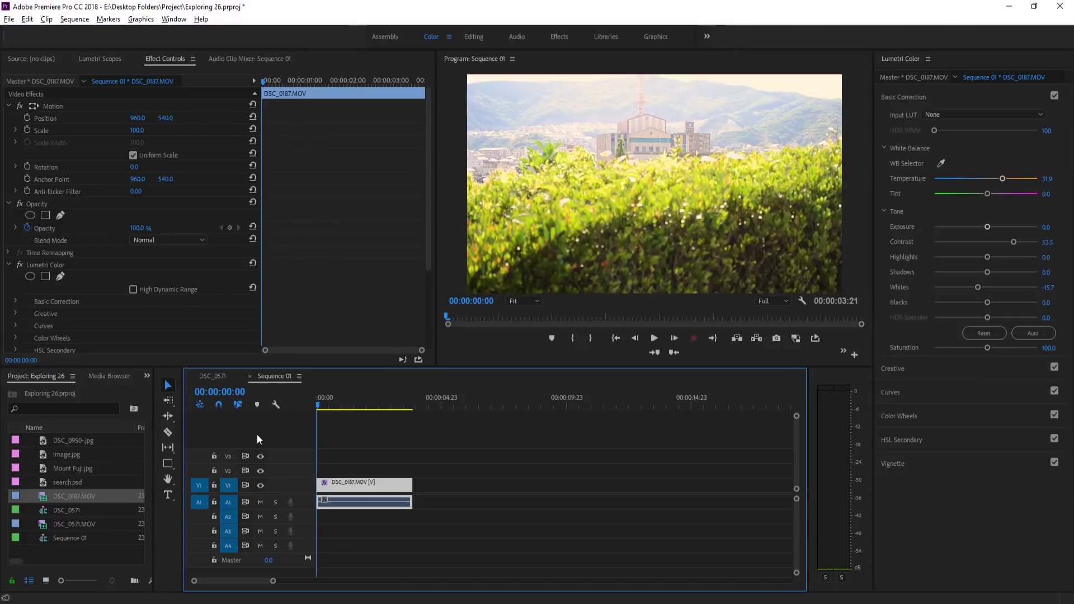
pyautogui.click(147, 376)
# Step: Search the widened Effects panel for 'turb' to reveal Distort > Turbulent Displace
pyautogui.click(170, 438)
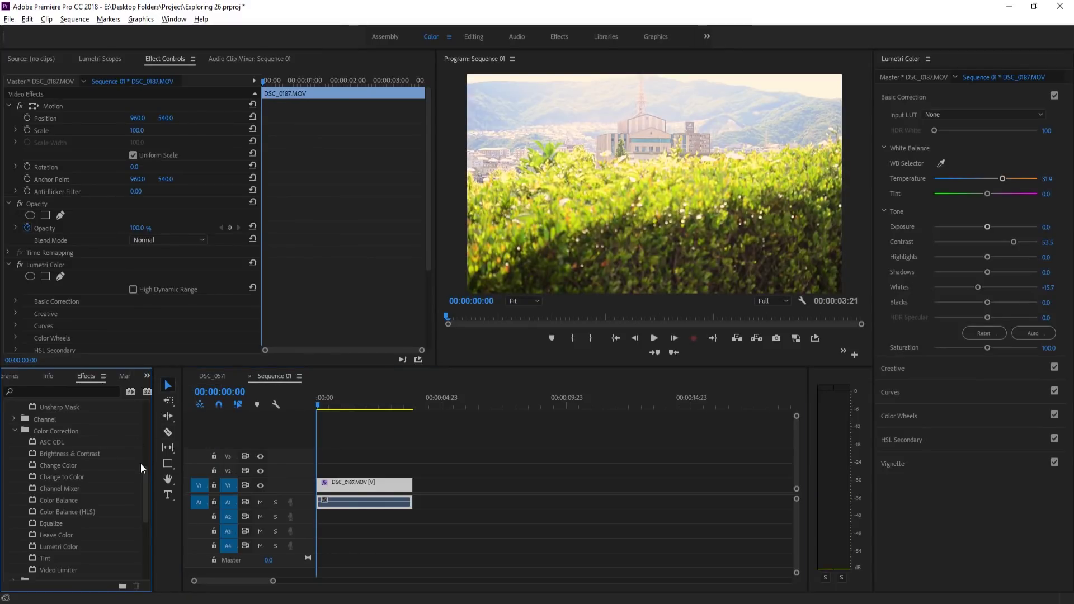
pyautogui.moveTo(152, 461); pyautogui.dragTo(223, 460)
pyautogui.click(62, 390)
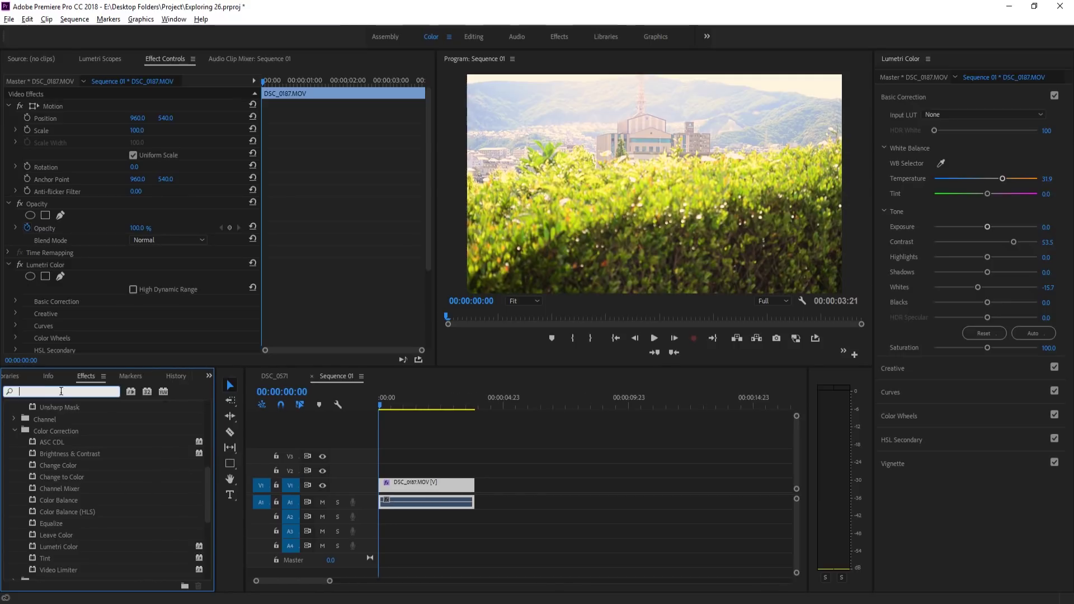
pyautogui.write('turb')
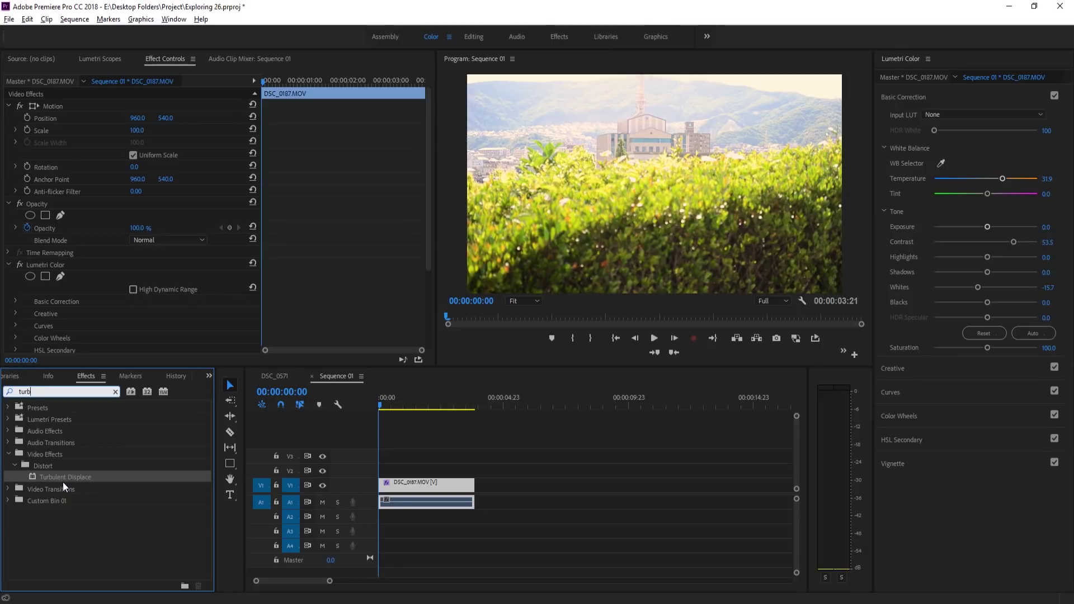
# Step: Drop Turbulent Displace onto the DSC_0187 clip on V1 and save the project
pyautogui.moveTo(45, 477); pyautogui.dragTo(395, 486)
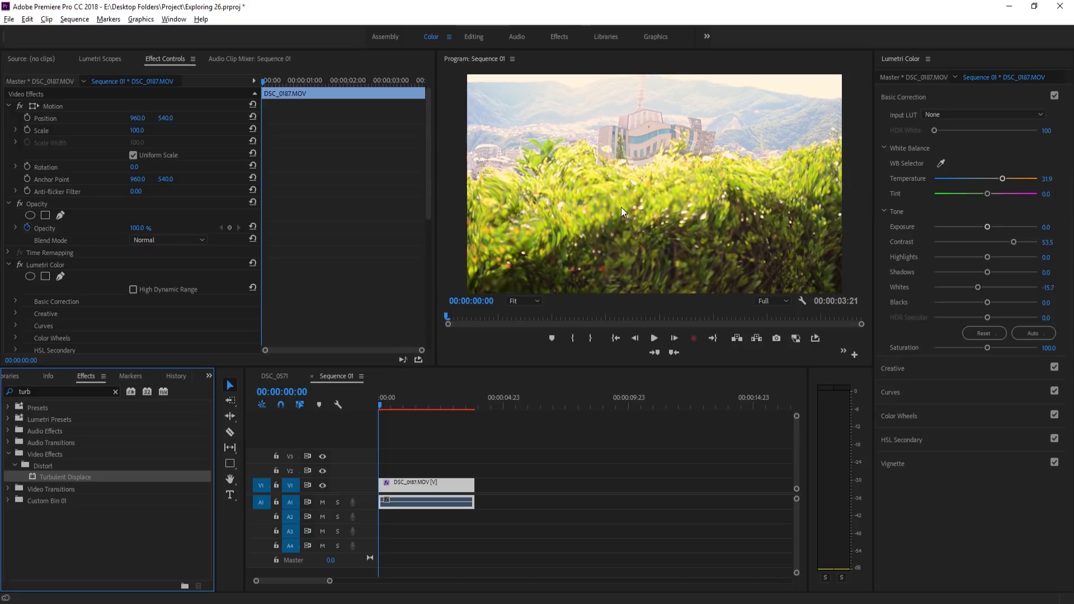
pyautogui.hotkey('ctrl', 's')
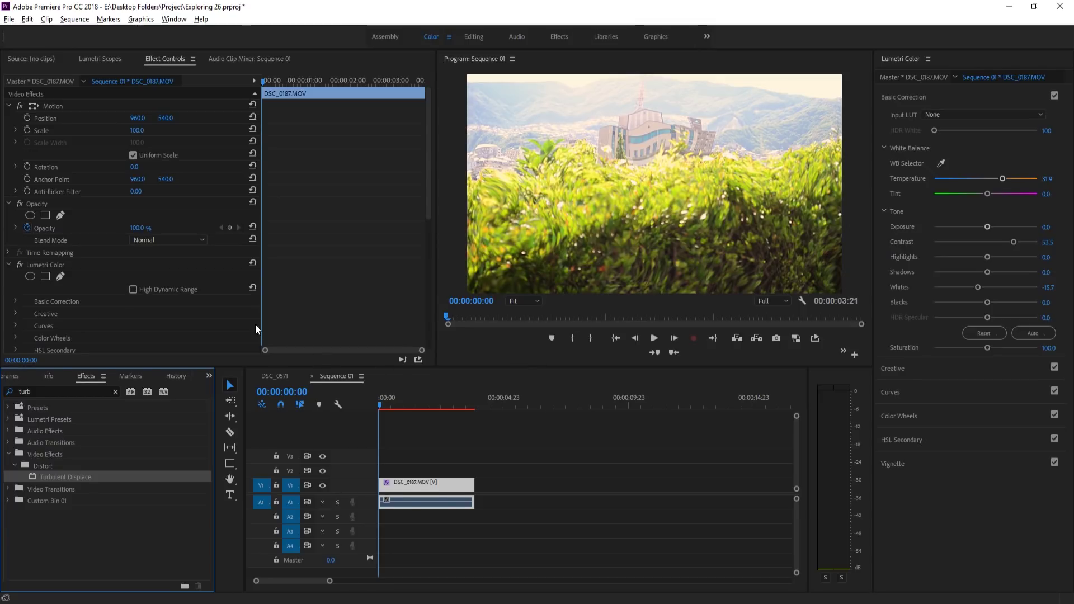
pyautogui.scroll(-3, 224, 317)
# Step: Set the Turbulent Displace Displacement type to Turbulent Smoother
pyautogui.click(412, 488)
pyautogui.scroll(-2, 139, 210)
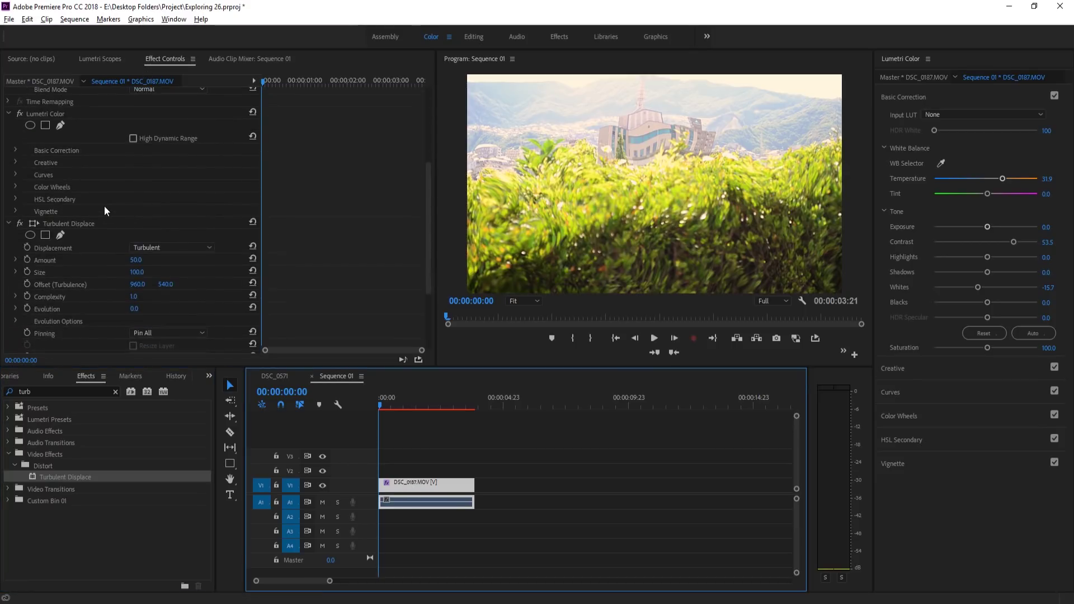
pyautogui.scroll(-2, 104, 211)
pyautogui.click(157, 191)
pyautogui.click(184, 244)
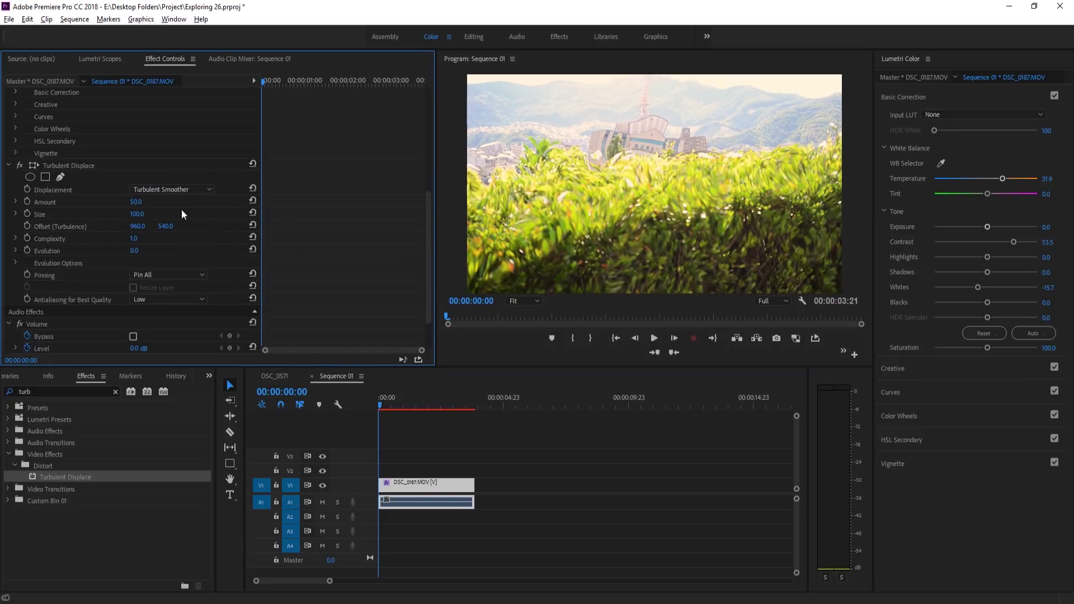
# Step: Set the Turbulent Displace Amount to 8 and scrub Size down to 49
pyautogui.click(137, 202)
pyautogui.write('4')
pyautogui.press('Return')
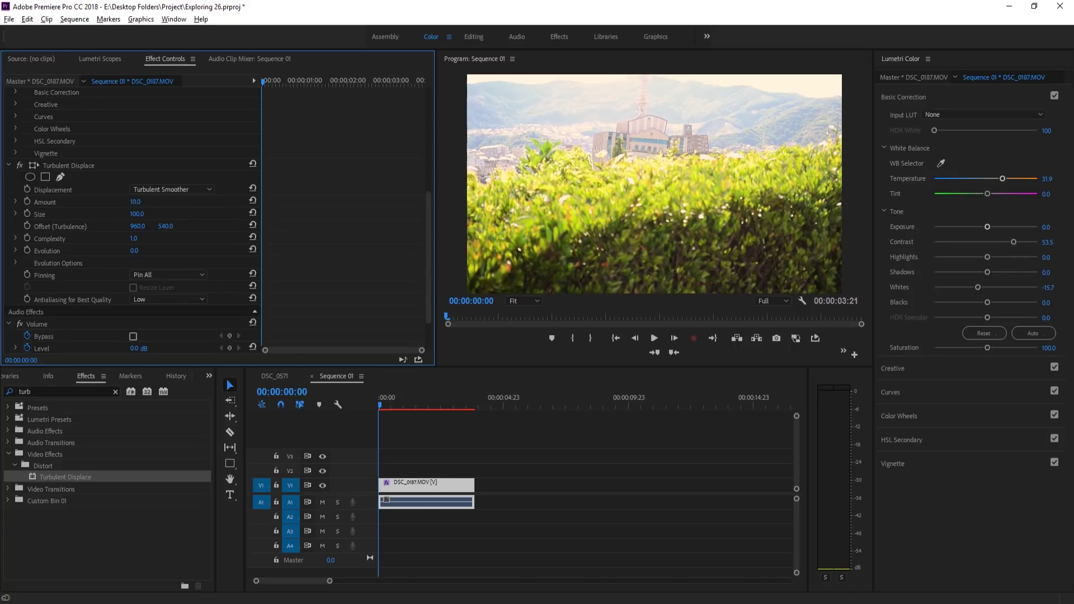
pyautogui.moveTo(135, 202); pyautogui.dragTo(136, 202)
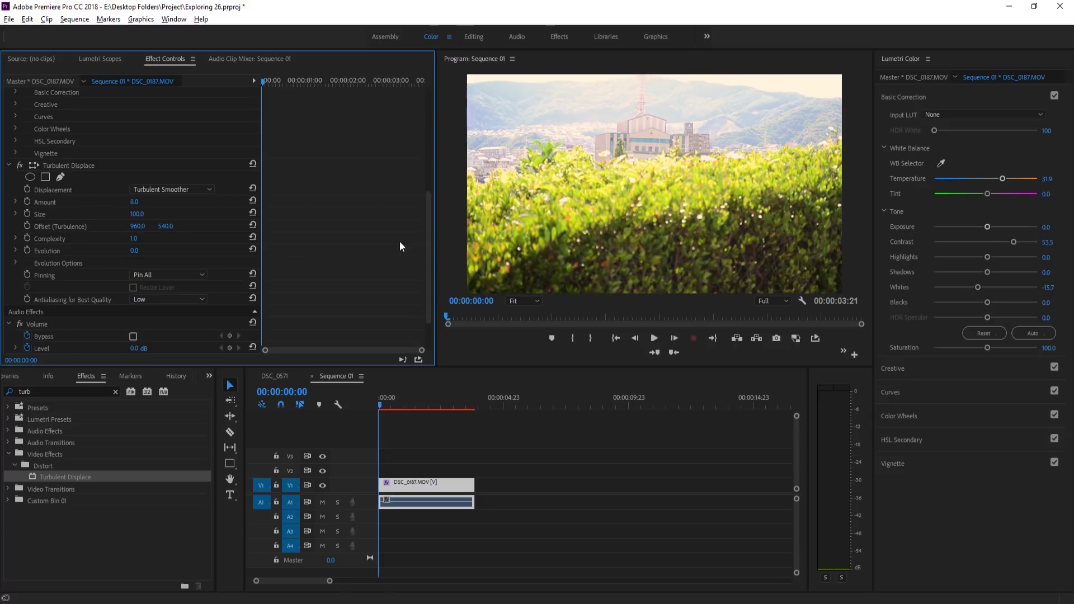
pyautogui.moveTo(140, 215); pyautogui.dragTo(127, 214)
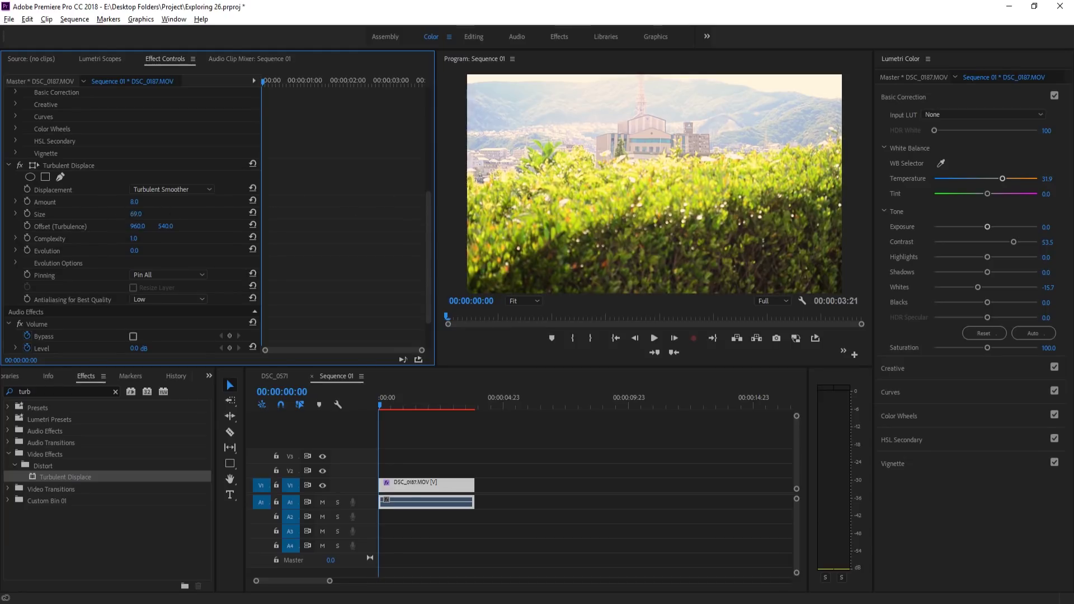
pyautogui.moveTo(145, 214); pyautogui.dragTo(139, 214)
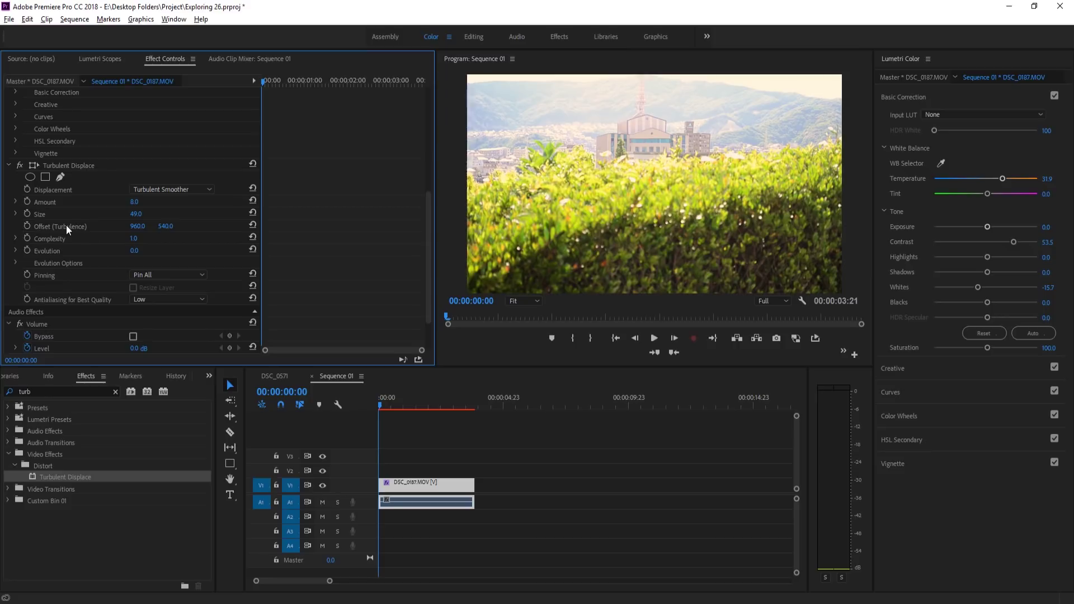
# Step: Keyframe Offset (Turbulence) Y from 540.0 at the clip start to 1130.0 at its end
pyautogui.click(27, 225)
pyautogui.moveTo(432, 408); pyautogui.dragTo(475, 408)
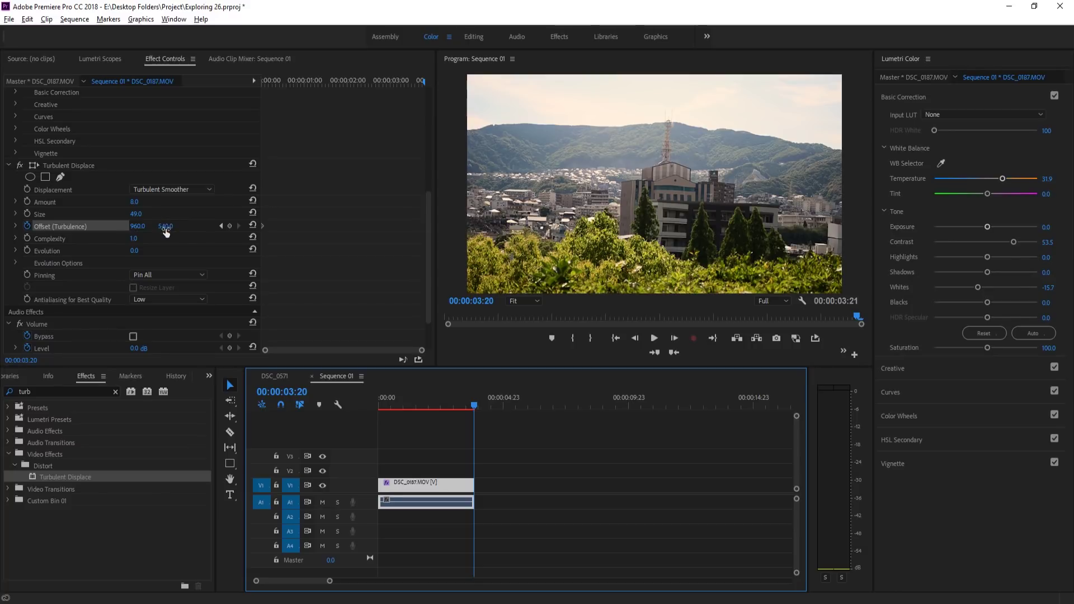
pyautogui.moveTo(162, 230); pyautogui.dragTo(491, 230)
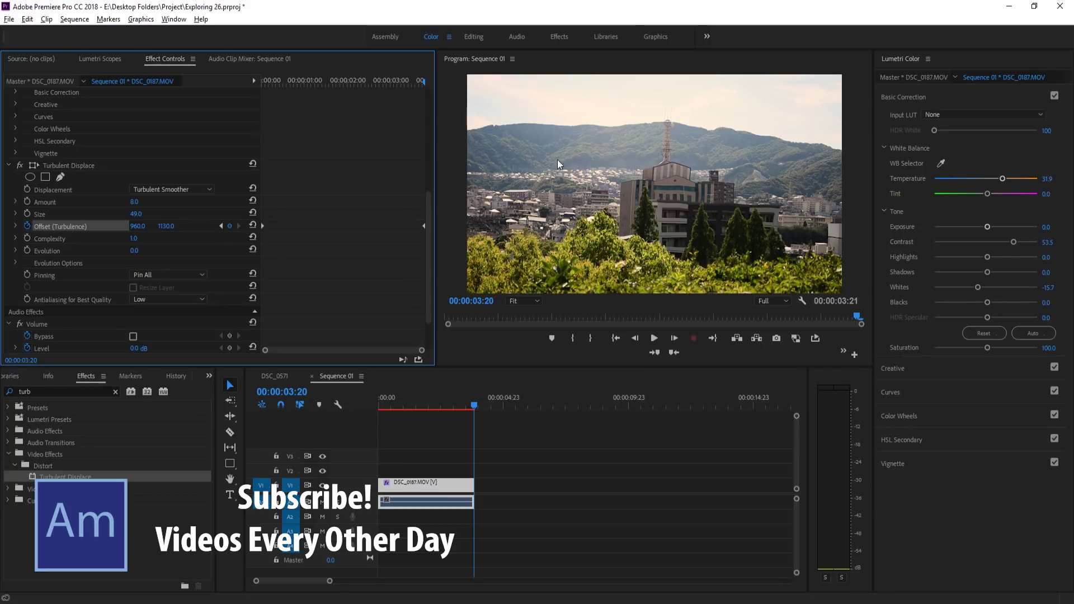
pyautogui.moveTo(427, 408); pyautogui.dragTo(351, 410)
pyautogui.press('space')
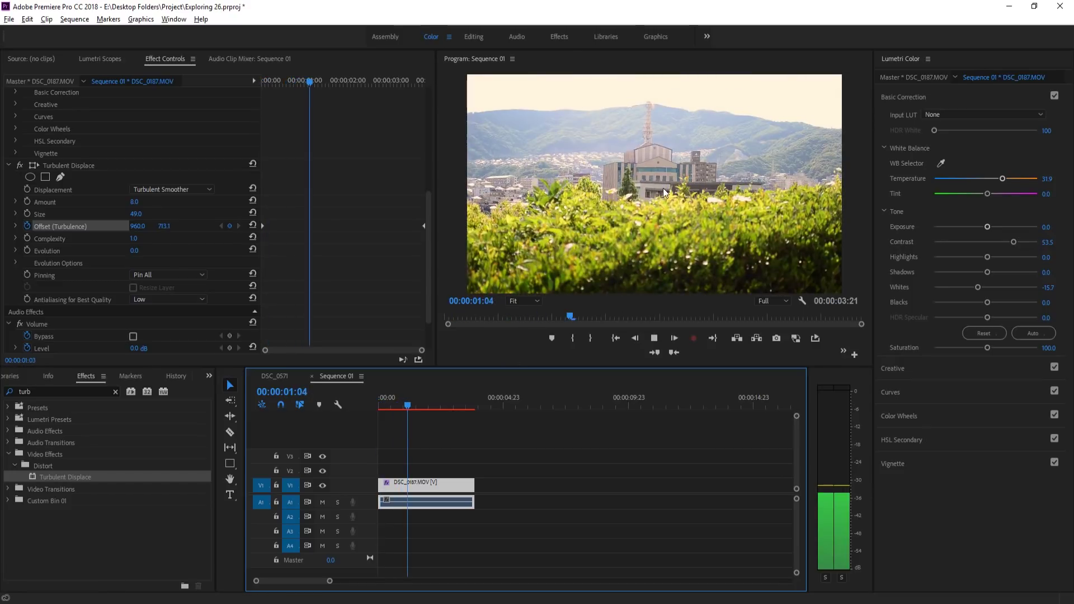
pyautogui.press('space')
pyautogui.moveTo(424, 398); pyautogui.dragTo(371, 403)
pyautogui.press('Return')
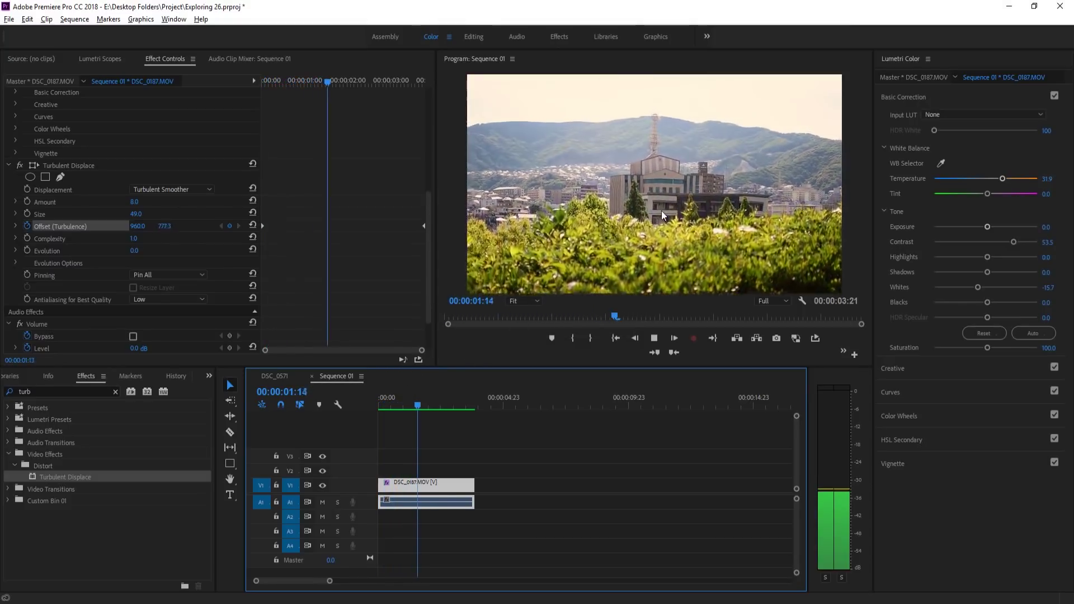
pyautogui.press('space')
pyautogui.press('Home')
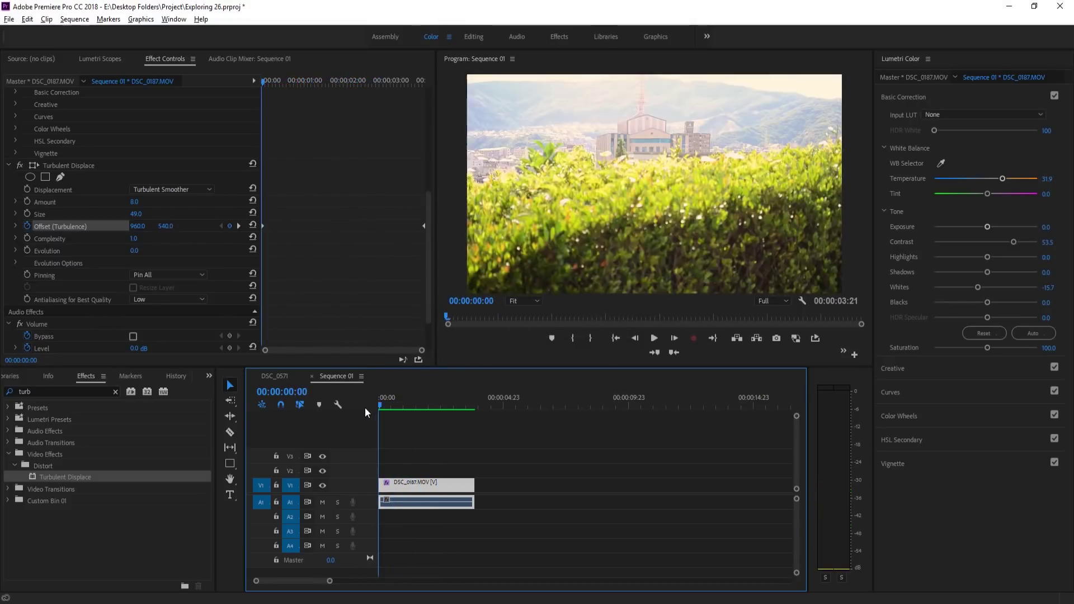
pyautogui.click(622, 190)
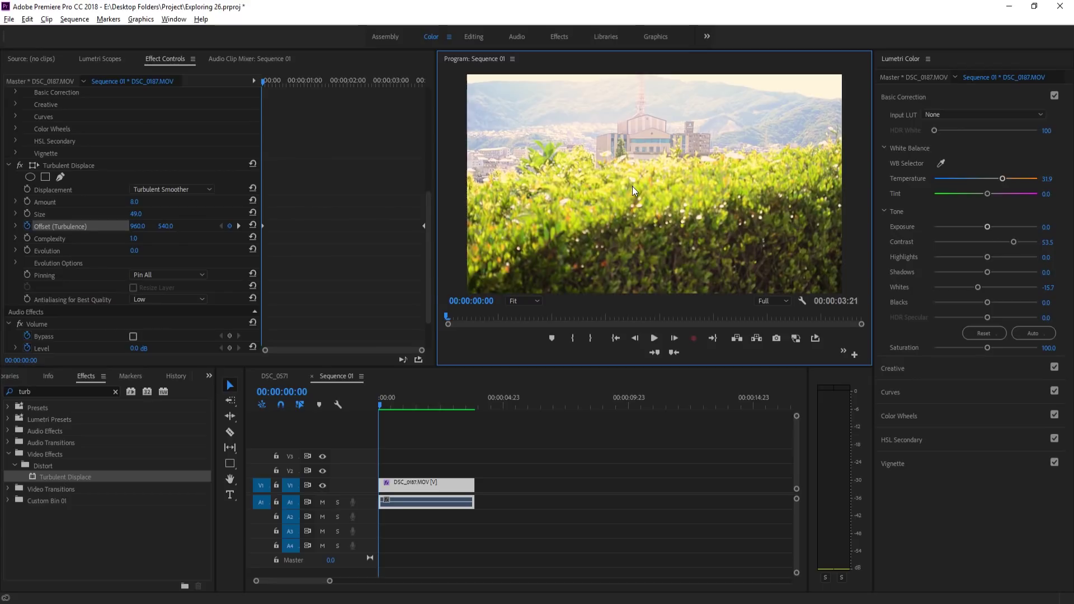
pyautogui.press('`')
pyautogui.press('space')
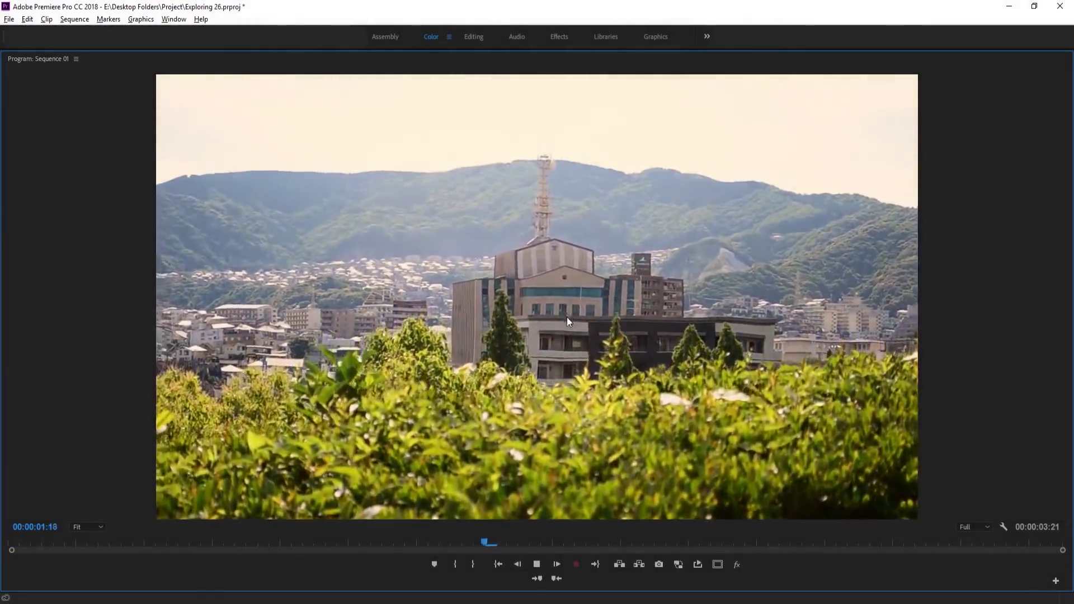
pyautogui.press('space')
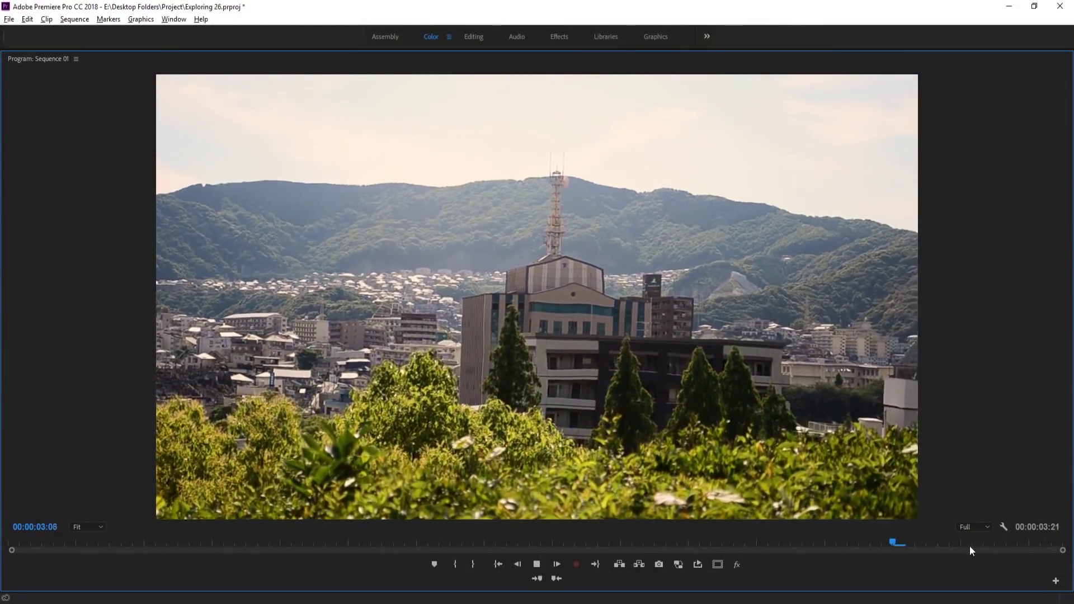
pyautogui.moveTo(974, 547); pyautogui.dragTo(483, 417)
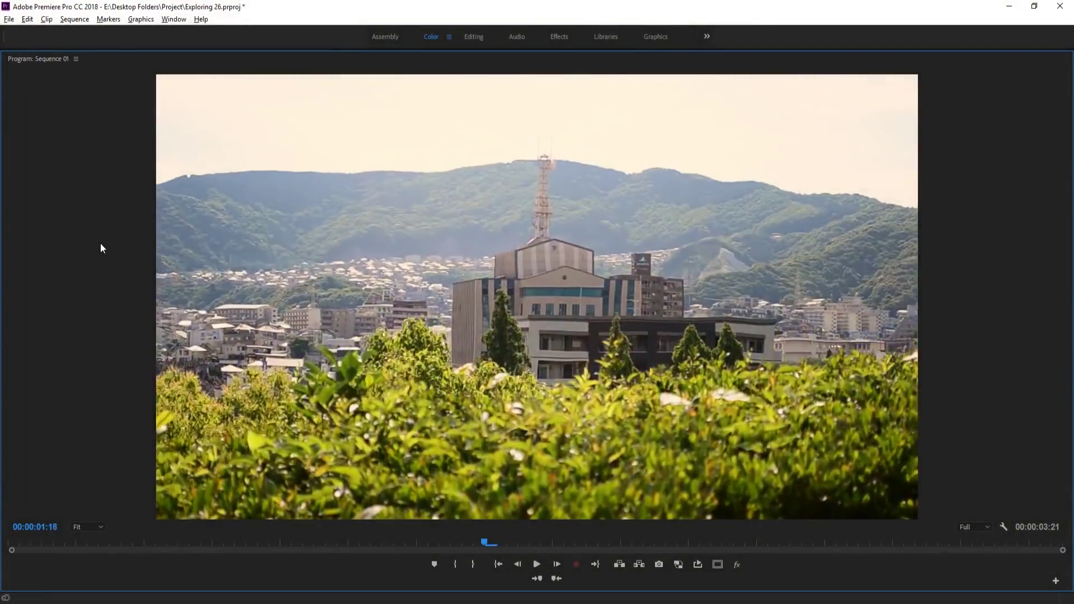
pyautogui.press('`')
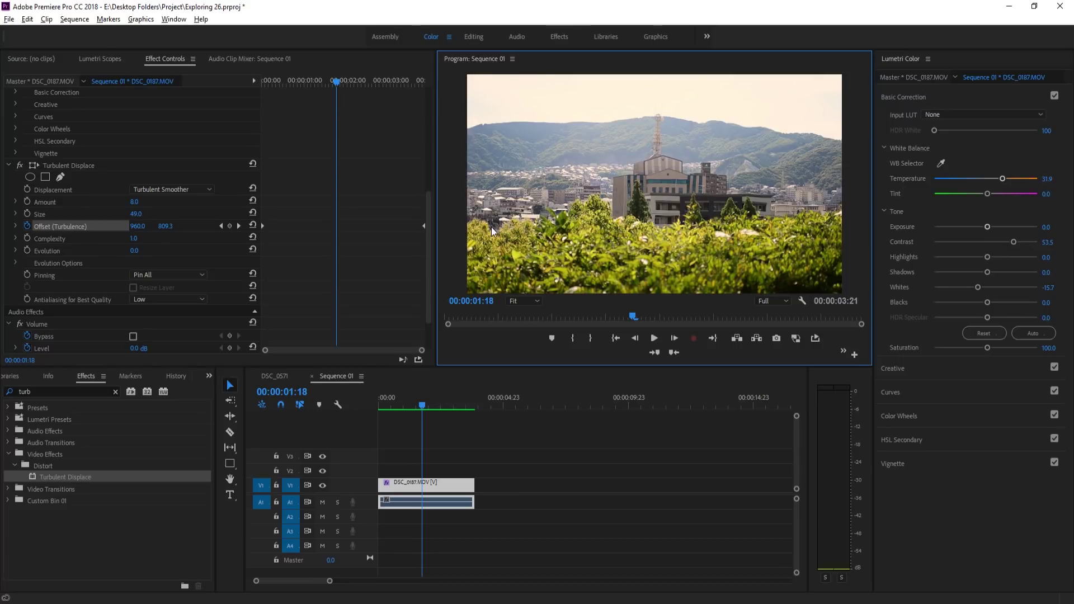
pyautogui.moveTo(425, 408); pyautogui.dragTo(365, 439)
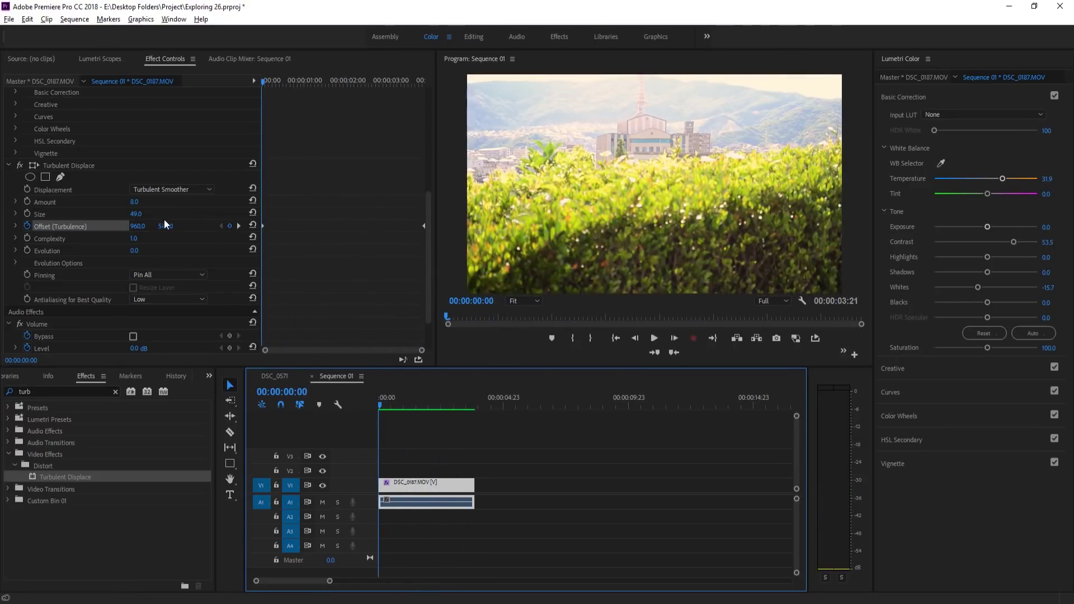
# Step: Add a mask to Turbulent Displace and reshape it over the sky and city above the hedge
pyautogui.scroll(4, 95, 244)
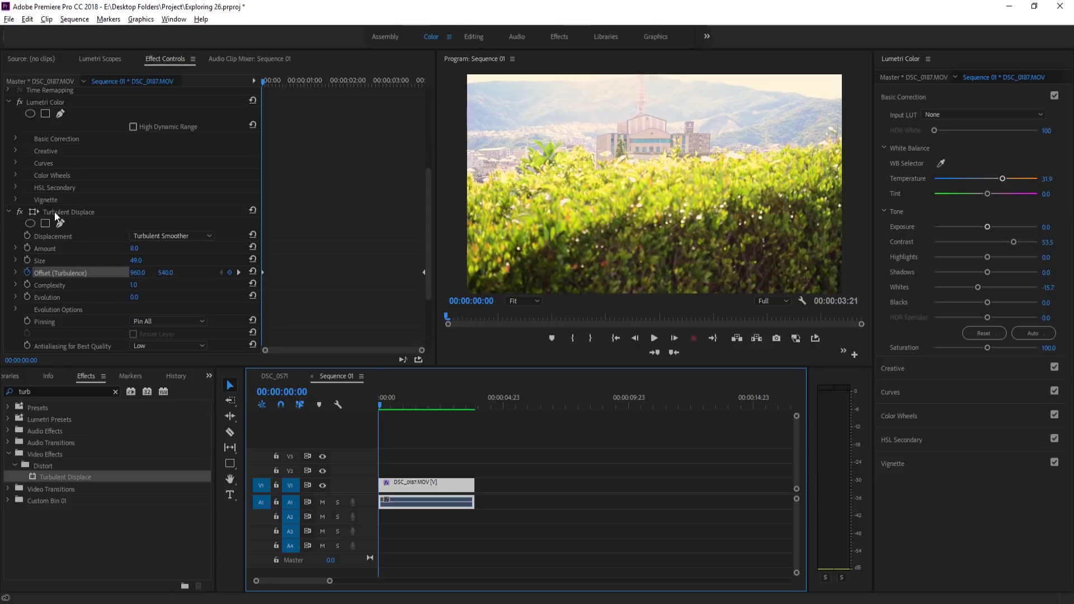
pyautogui.click(89, 212)
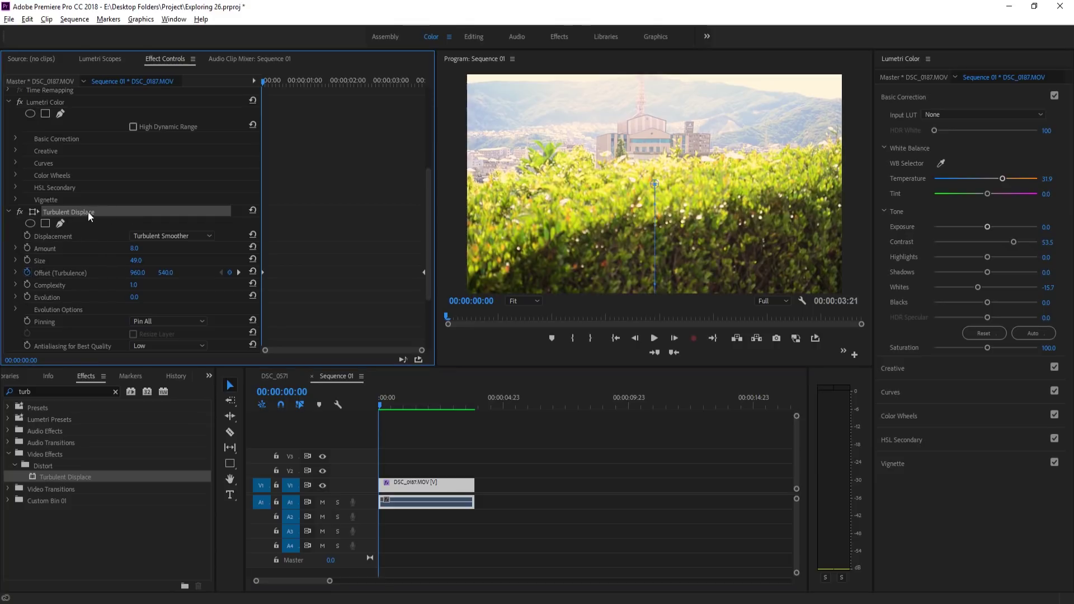
pyautogui.click(47, 224)
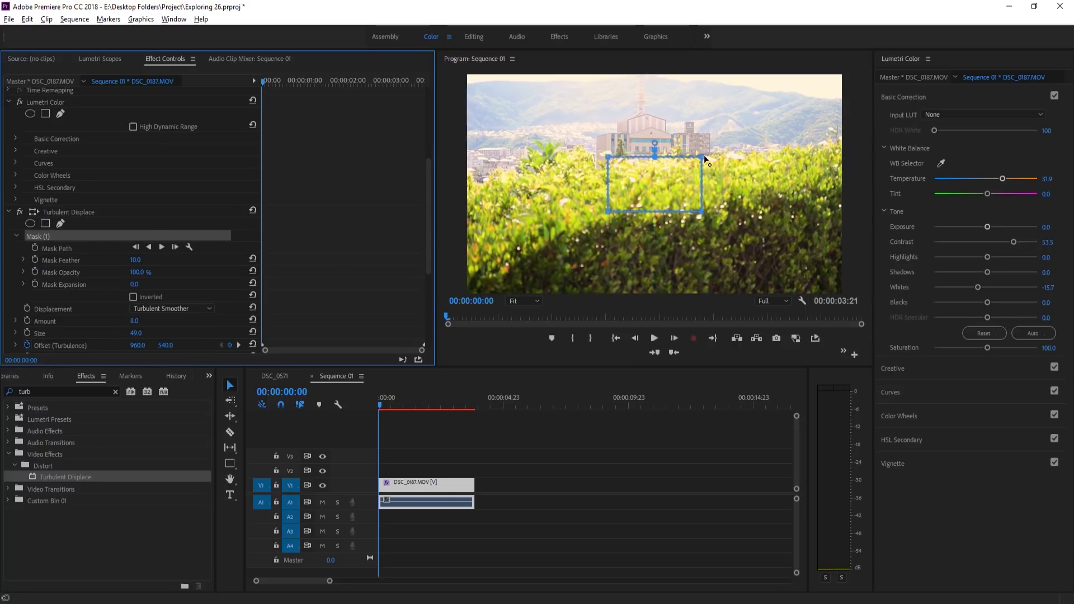
pyautogui.click(604, 162)
pyautogui.moveTo(464, 78); pyautogui.dragTo(468, 75)
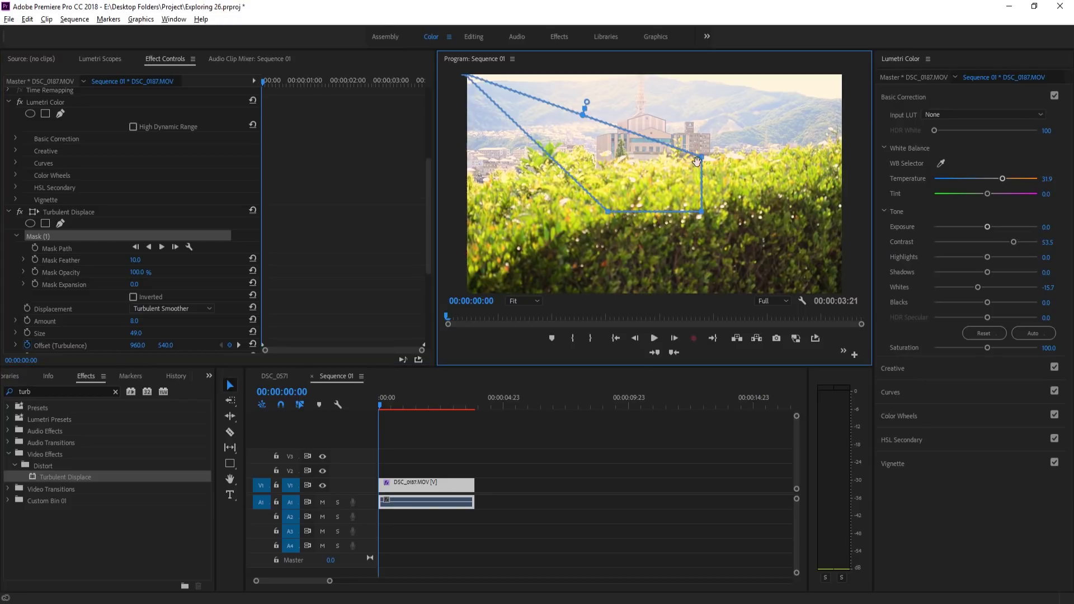
pyautogui.click(844, 76)
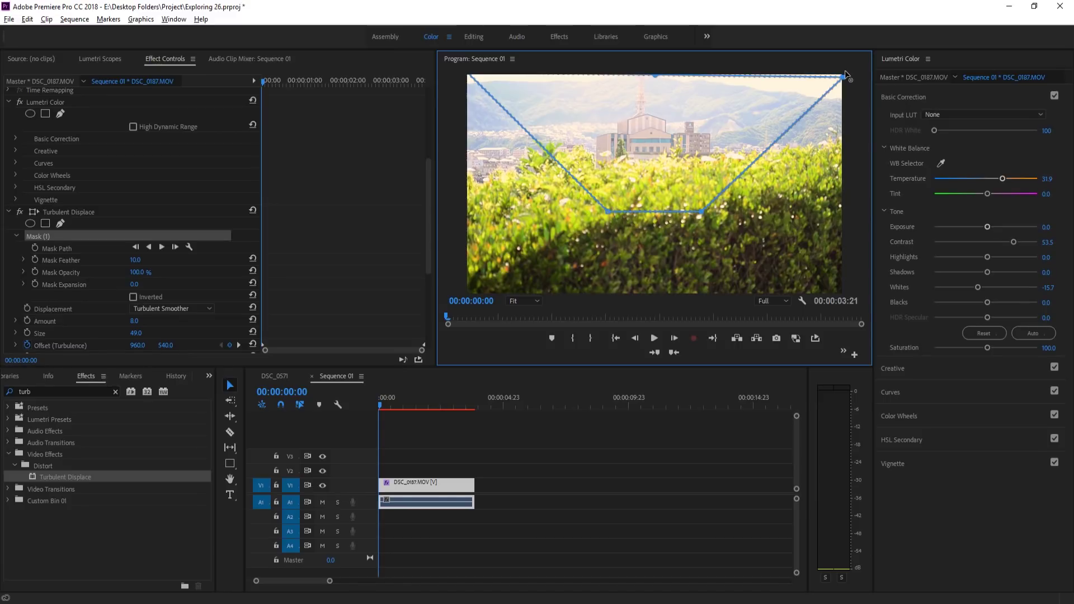
pyautogui.click(467, 159)
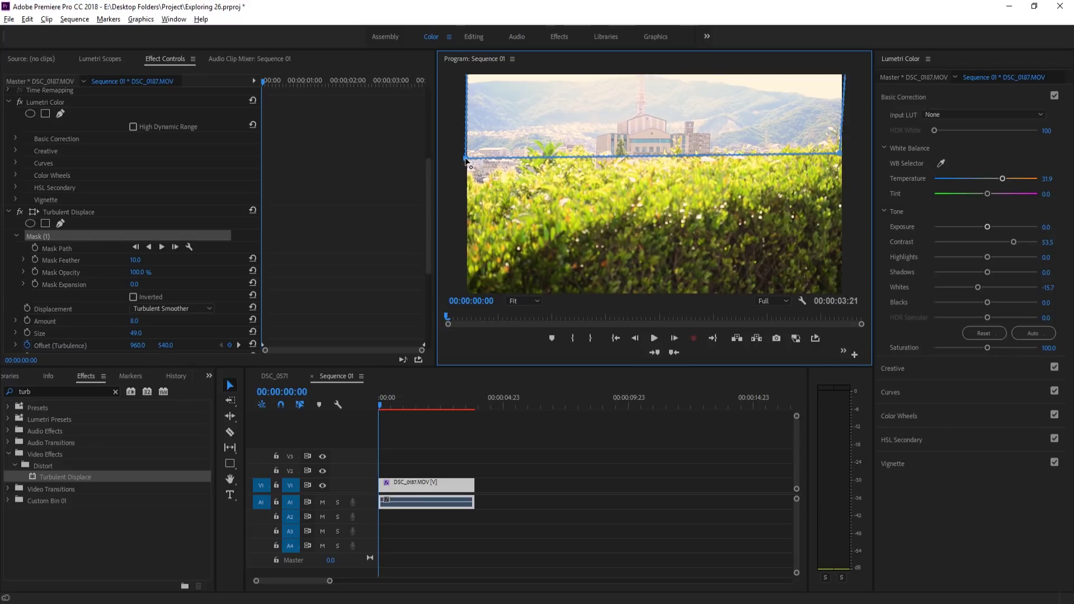
pyautogui.click(466, 160)
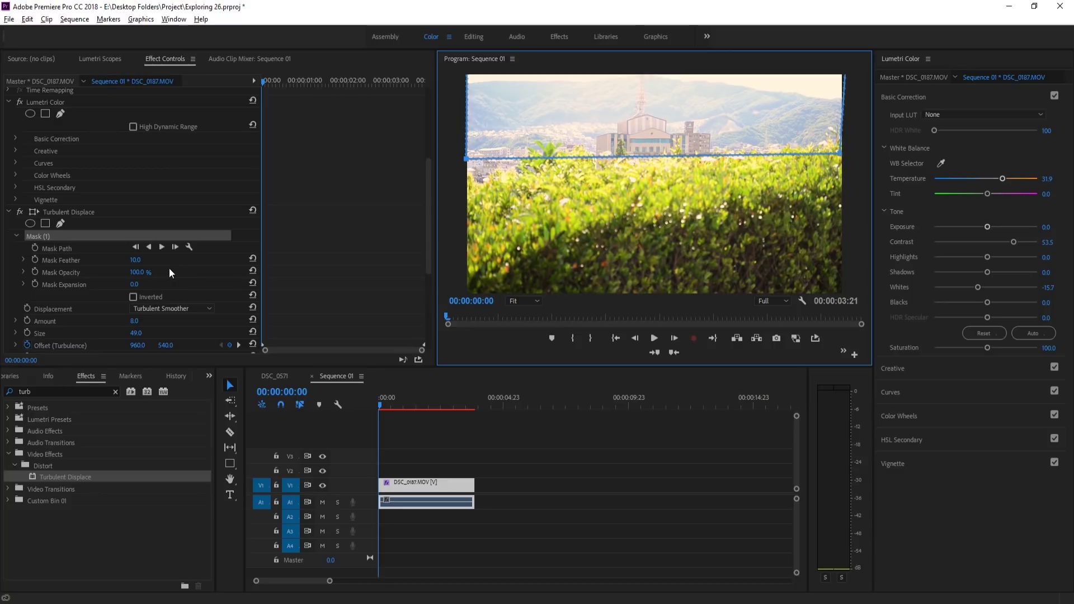
# Step: Set the mask's Mask Feather to 71.0 and add a Mask Path keyframe
pyautogui.moveTo(135, 260); pyautogui.dragTo(146, 260)
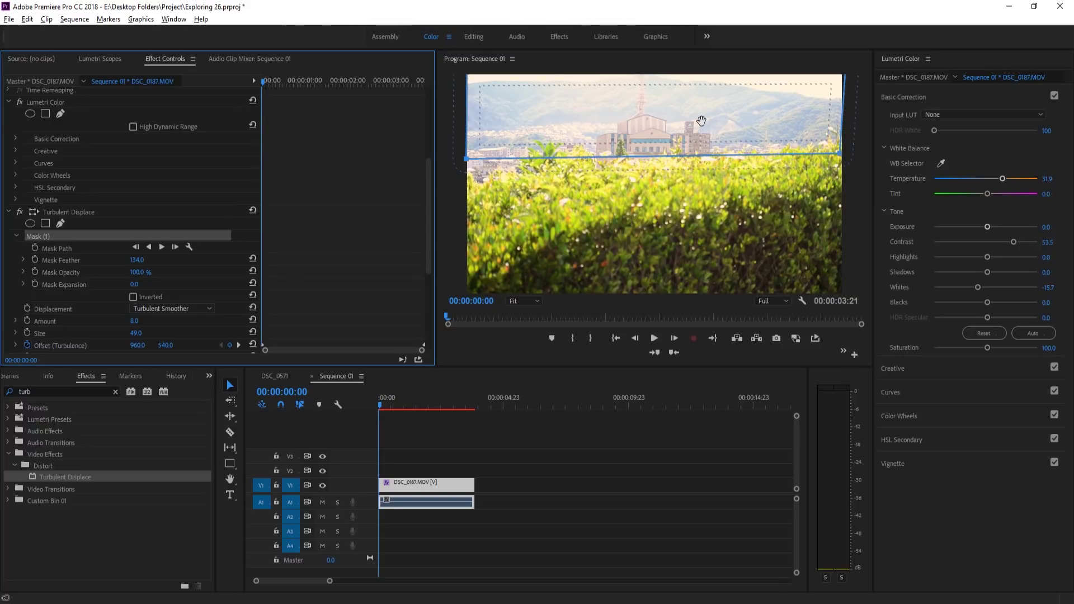
pyautogui.moveTo(135, 260); pyautogui.dragTo(120, 260)
pyautogui.click(33, 248)
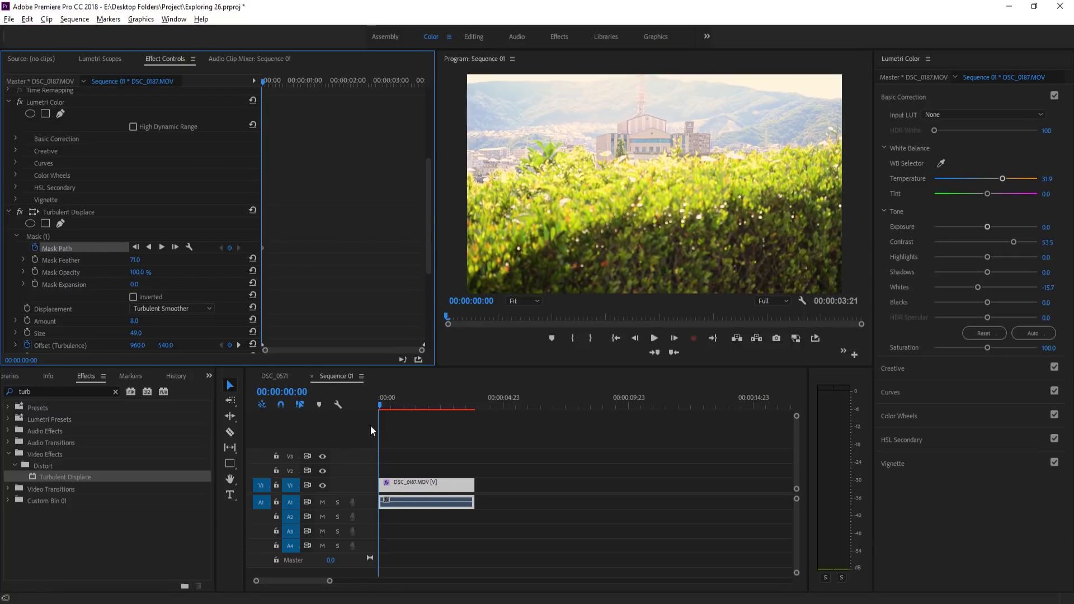
# Step: At 00:00:03:19, lower both bottom vertices of Mask (1) to the hedge line
pyautogui.moveTo(389, 408); pyautogui.dragTo(475, 413)
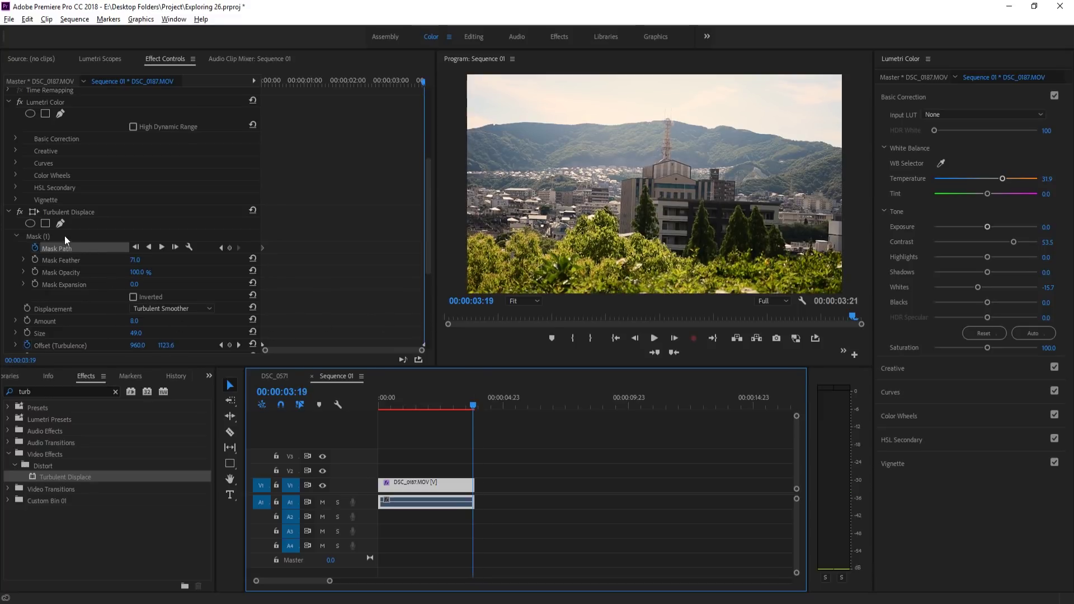
pyautogui.click(63, 235)
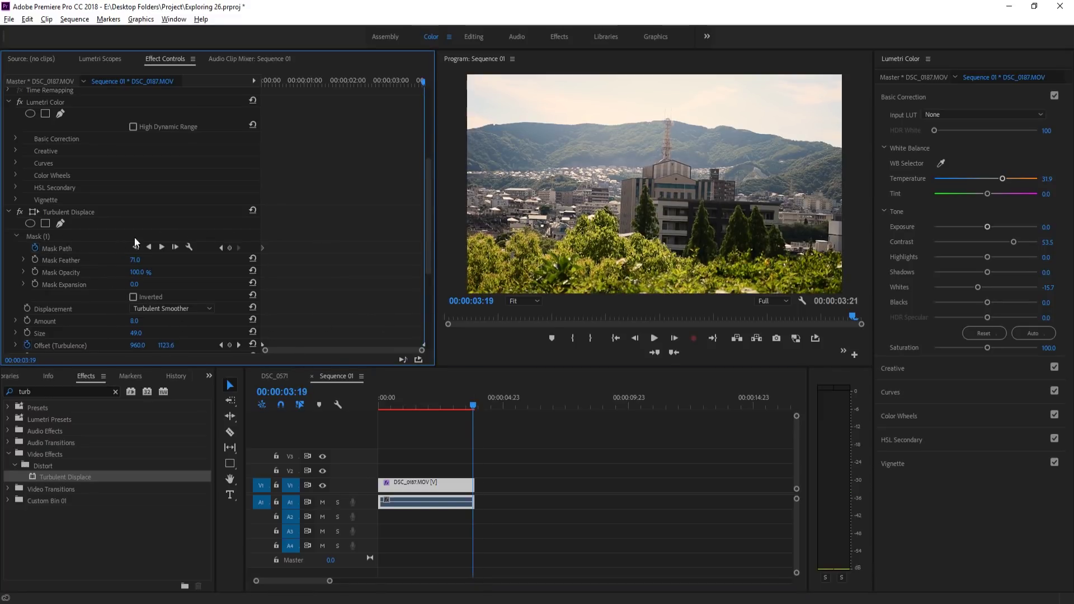
pyautogui.click(38, 237)
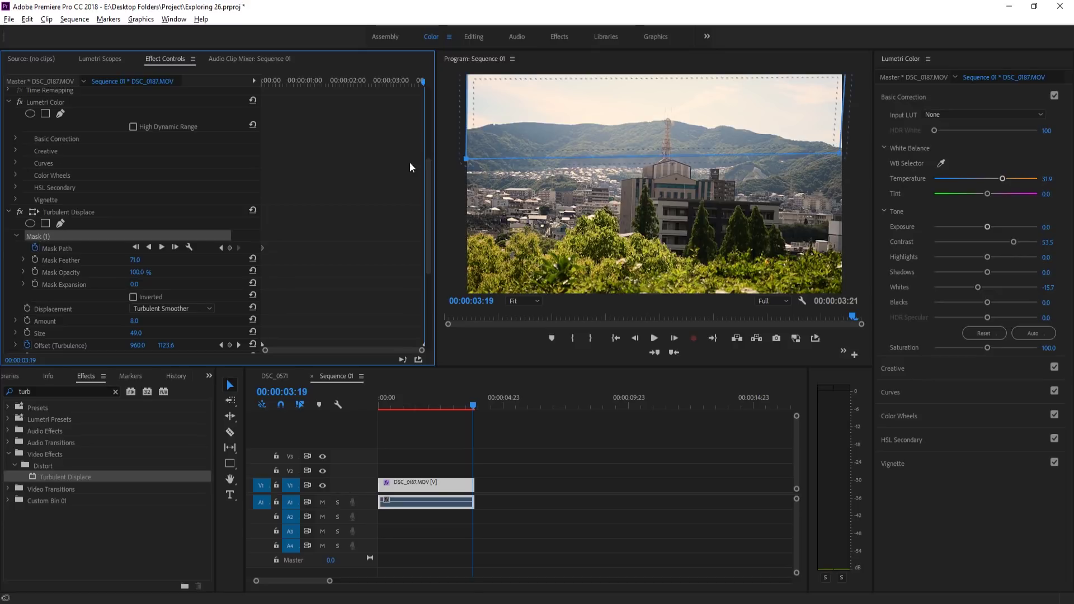
pyautogui.click(464, 164)
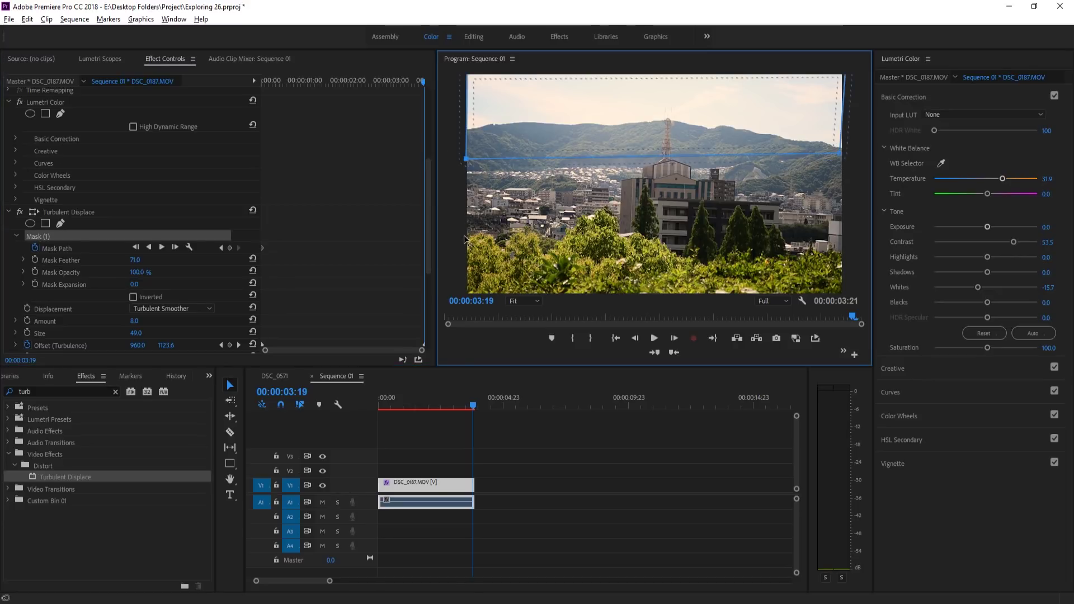
pyautogui.moveTo(464, 240); pyautogui.dragTo(467, 239)
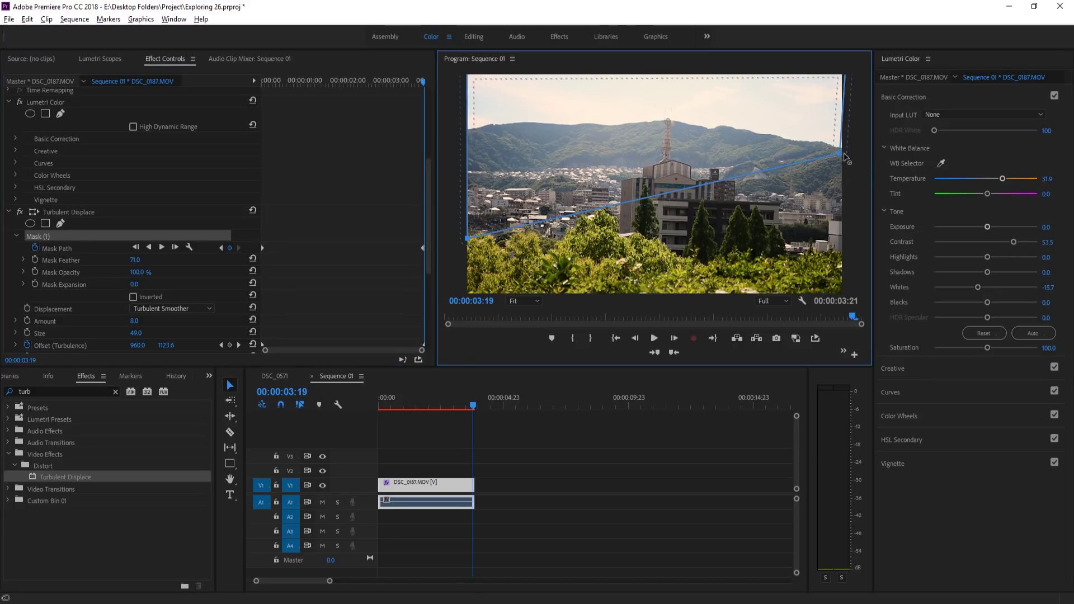
pyautogui.moveTo(845, 157); pyautogui.dragTo(841, 258)
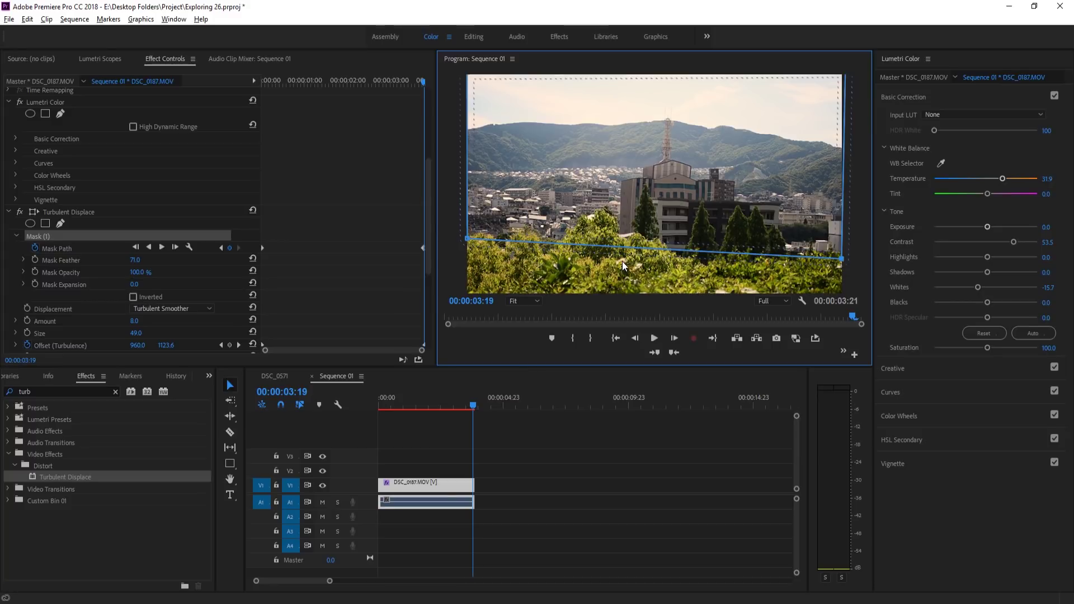
pyautogui.moveTo(404, 402); pyautogui.dragTo(370, 405)
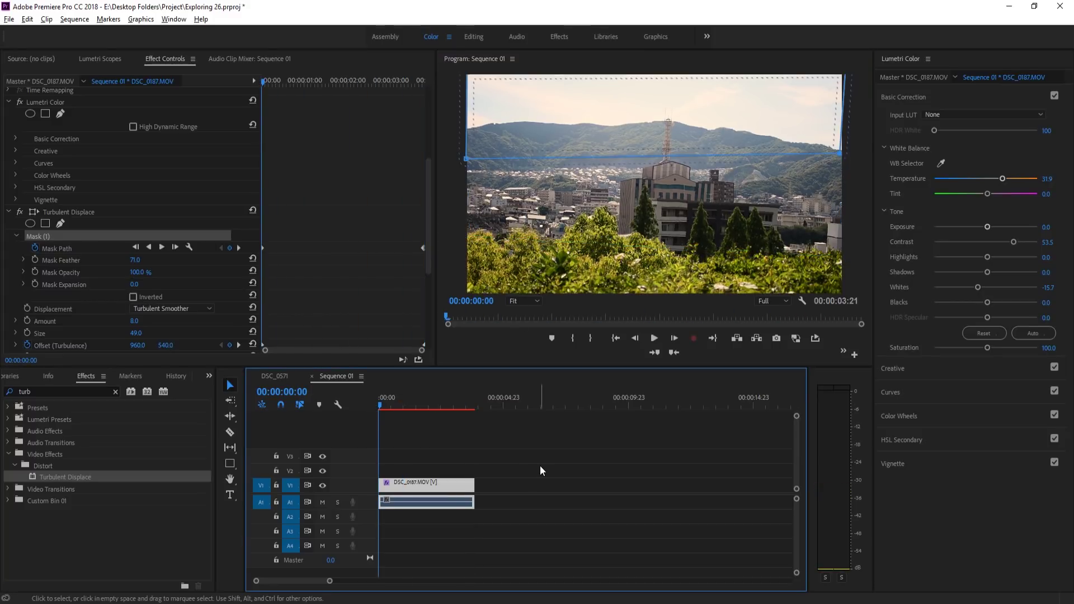
pyautogui.click(540, 465)
pyautogui.click(384, 405)
pyautogui.click(391, 486)
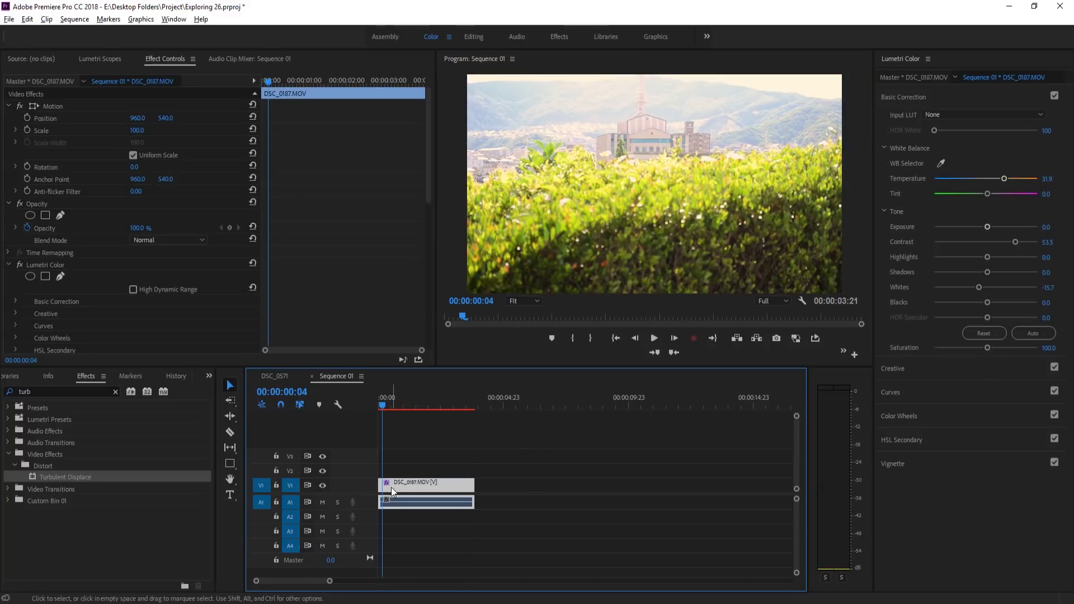
pyautogui.scroll(-3, 99, 317)
pyautogui.scroll(3, 98, 313)
pyautogui.scroll(-3, 97, 308)
pyautogui.scroll(-1, 96, 303)
pyautogui.click(37, 318)
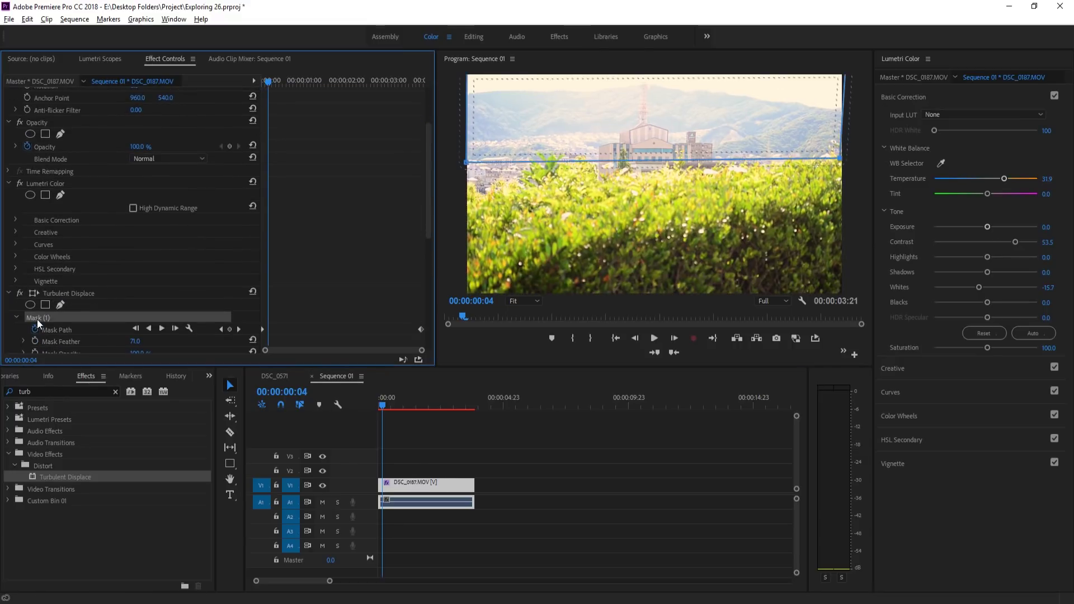
pyautogui.moveTo(384, 407)
pyautogui.mouseDown()
pyautogui.moveTo(472, 430)
pyautogui.moveTo(427, 432)
pyautogui.moveTo(363, 405)
pyautogui.mouseUp()
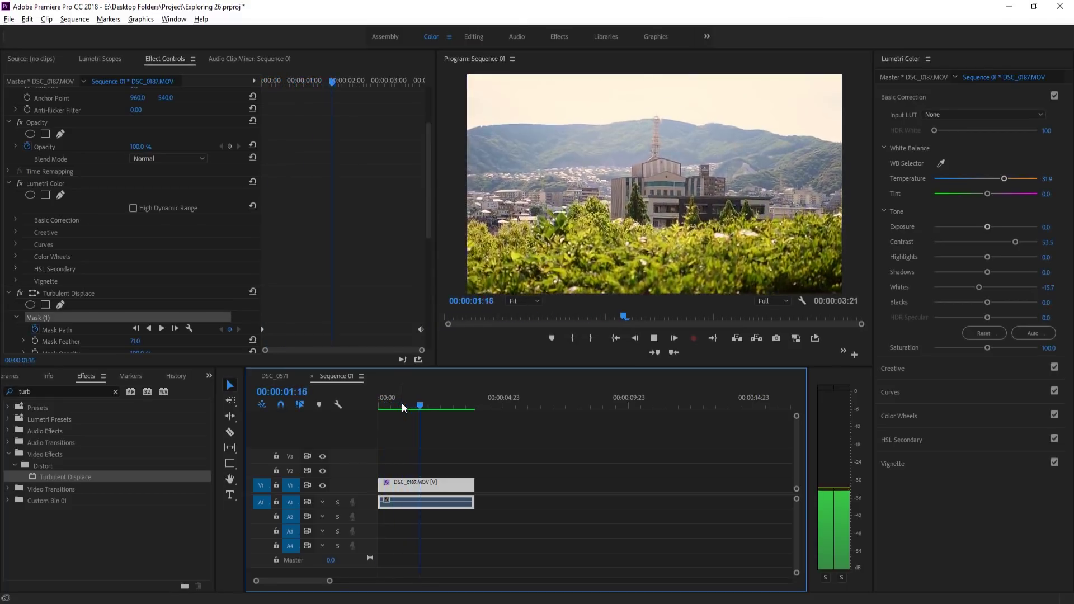
pyautogui.press('Home')
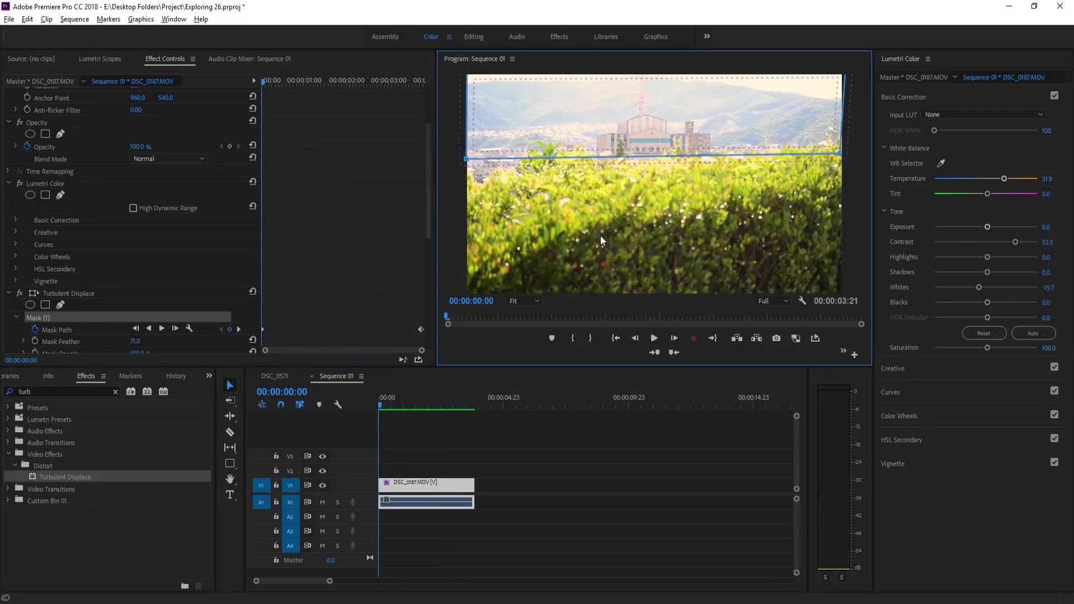
pyautogui.press('`')
pyautogui.press('space')
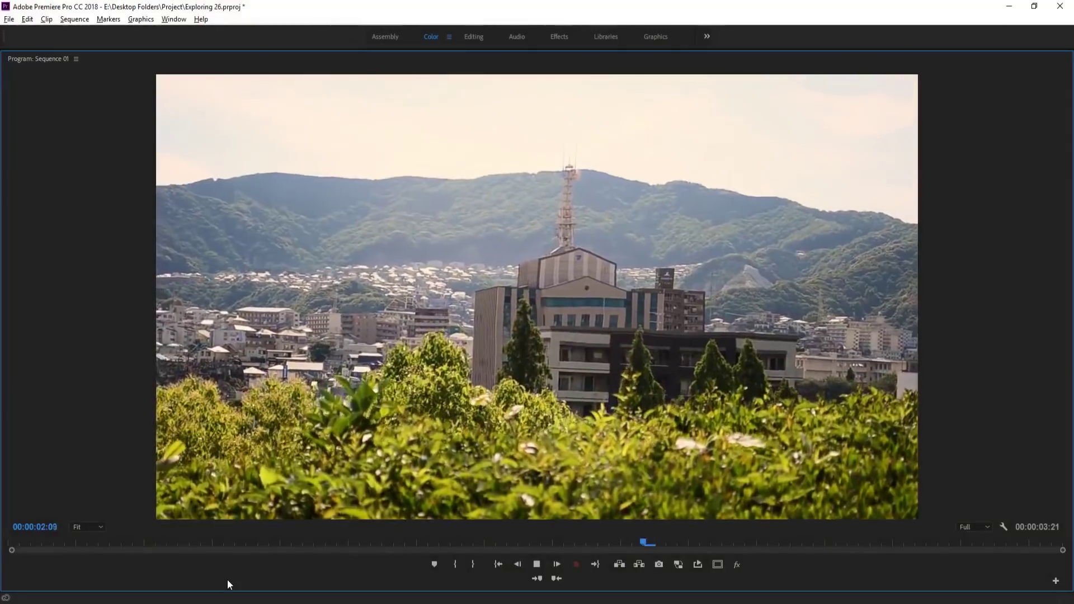
pyautogui.press('space')
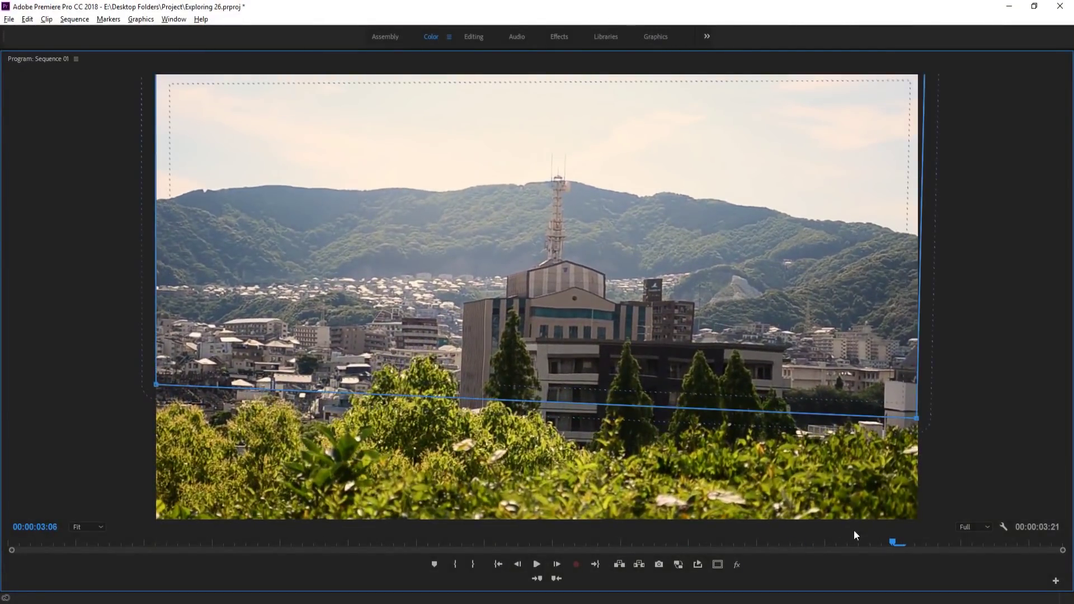
pyautogui.moveTo(894, 542); pyautogui.dragTo(688, 543)
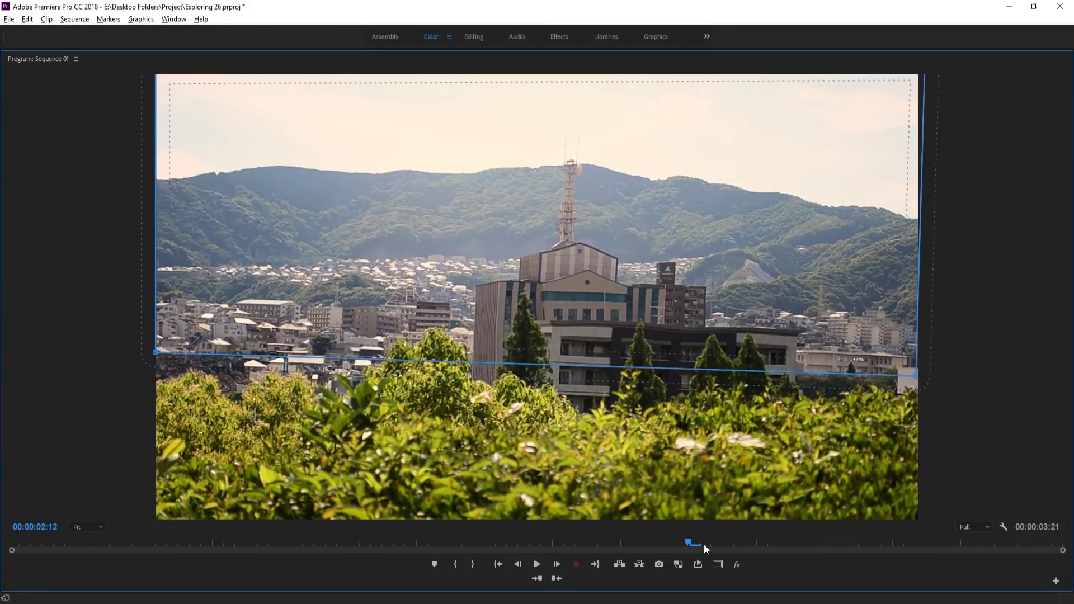
pyautogui.moveTo(700, 544); pyautogui.dragTo(36, 554)
pyautogui.press('space')
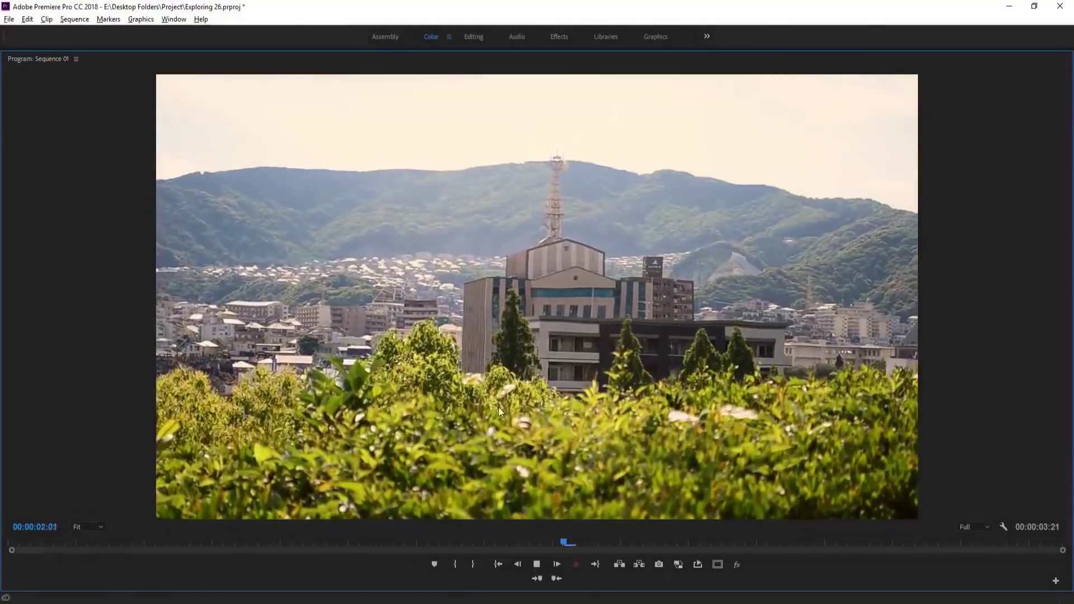
pyautogui.press('space')
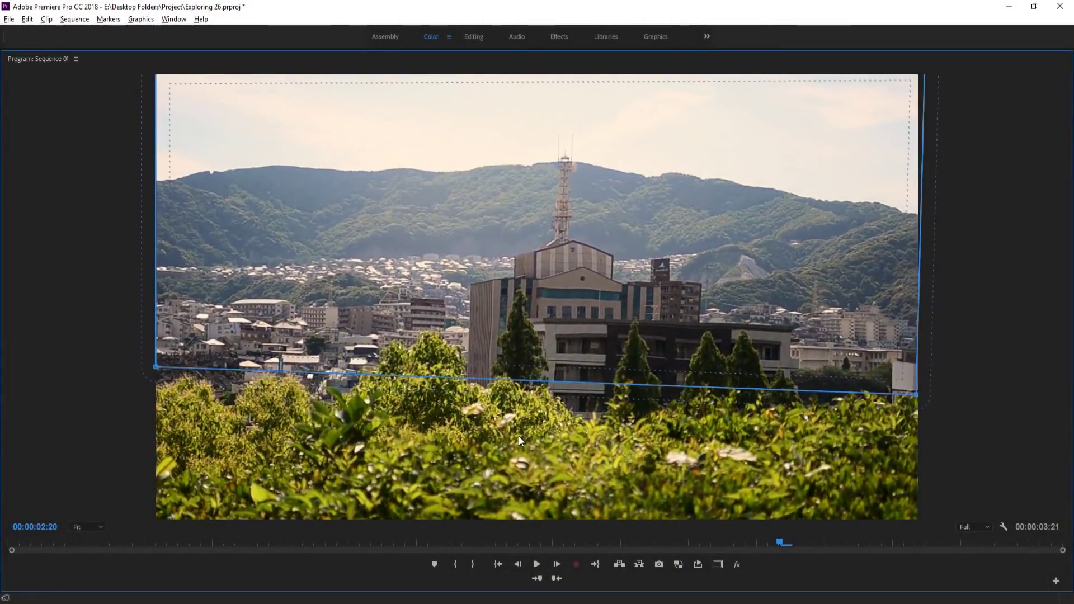
pyautogui.press('`')
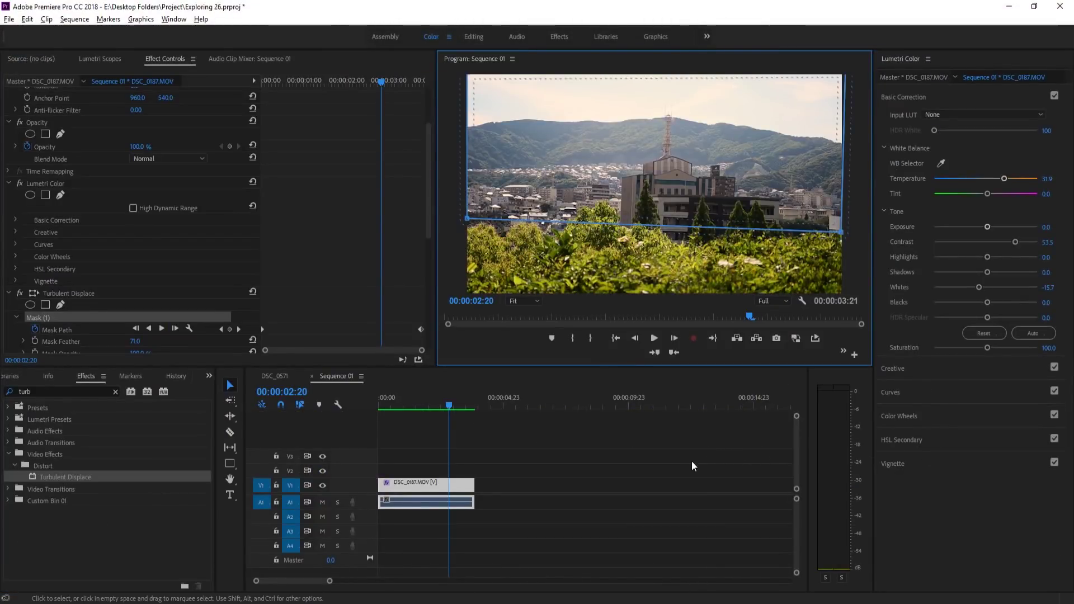